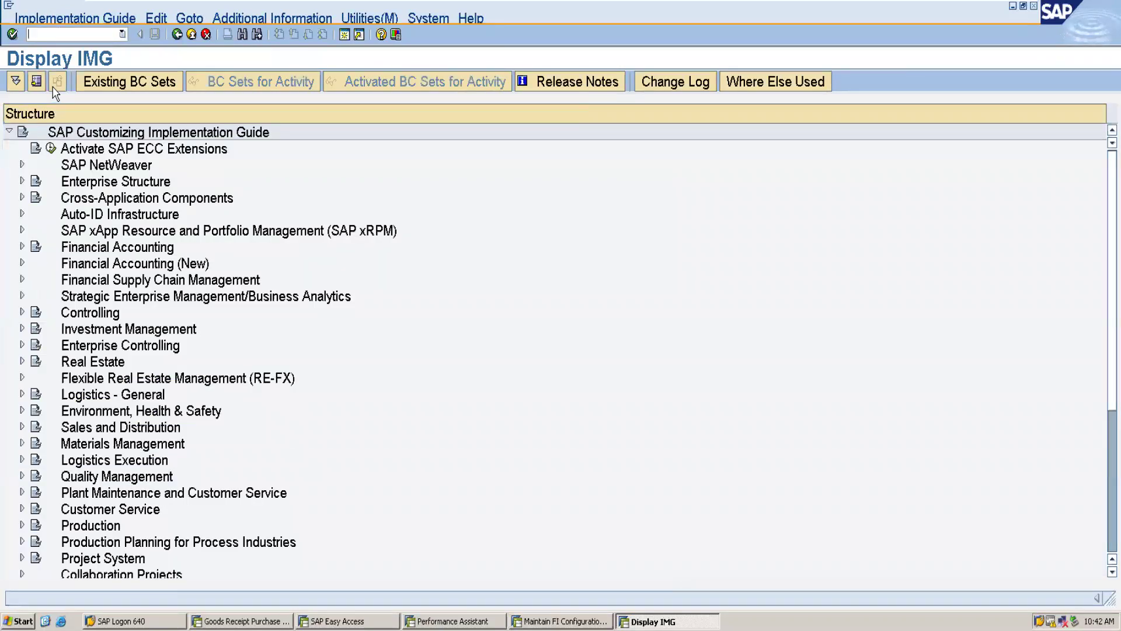
- Open Edit Chart of Accounts List under Financial Accounting (New), General Ledger Accounting (New), Master Data, G/L Accounts, Preparations
left_click(22, 264)
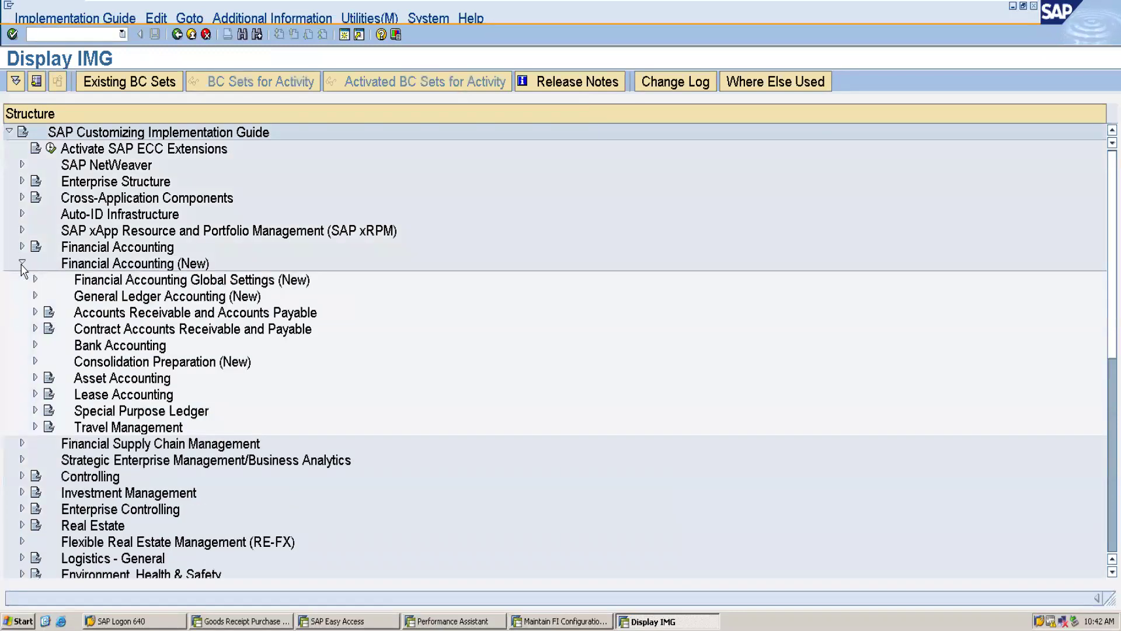
left_click(35, 296)
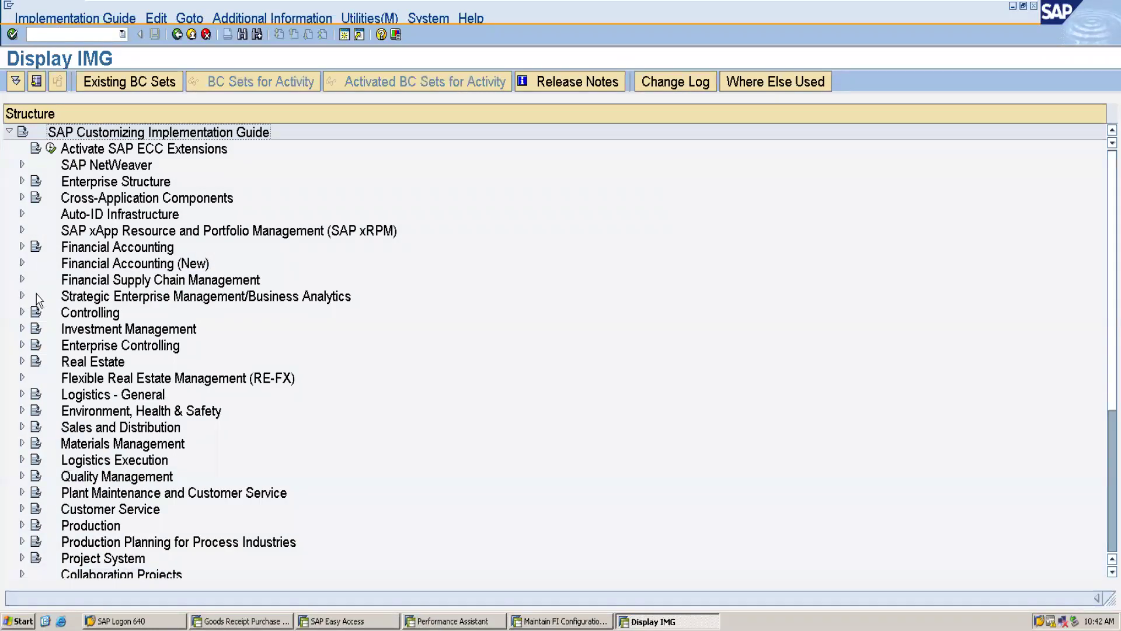
left_click(23, 264)
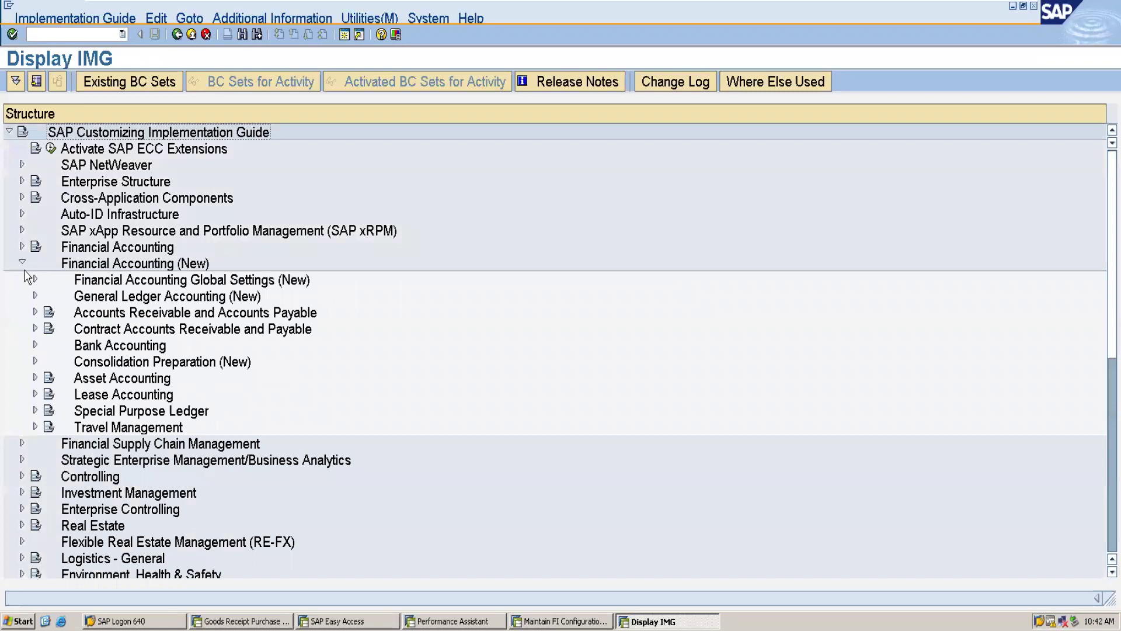
left_click(35, 296)
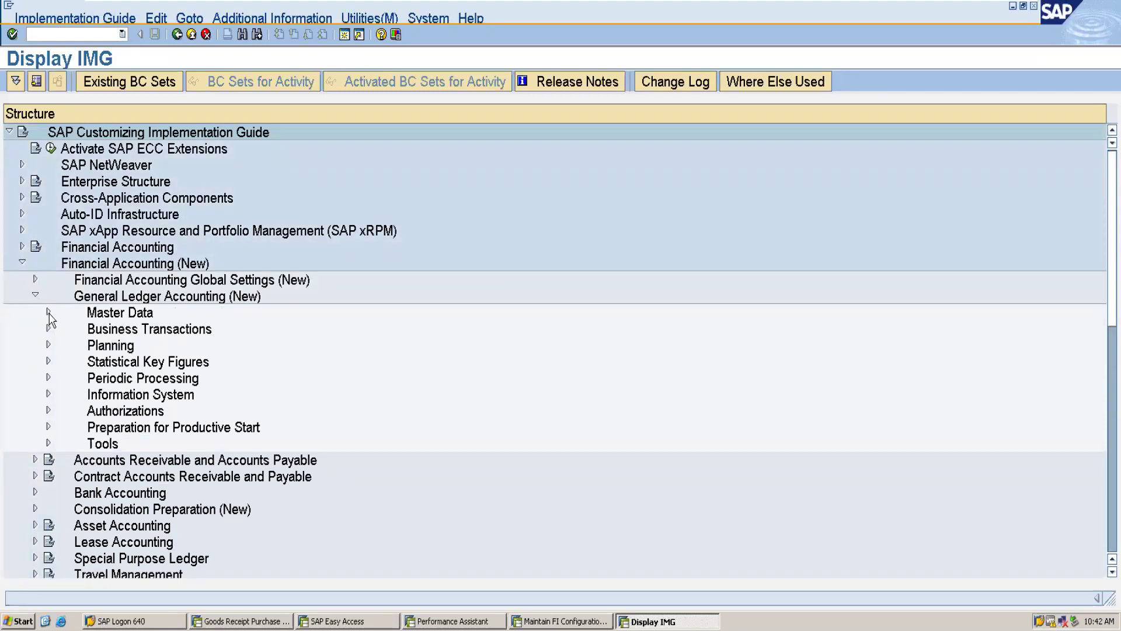
left_click(35, 295)
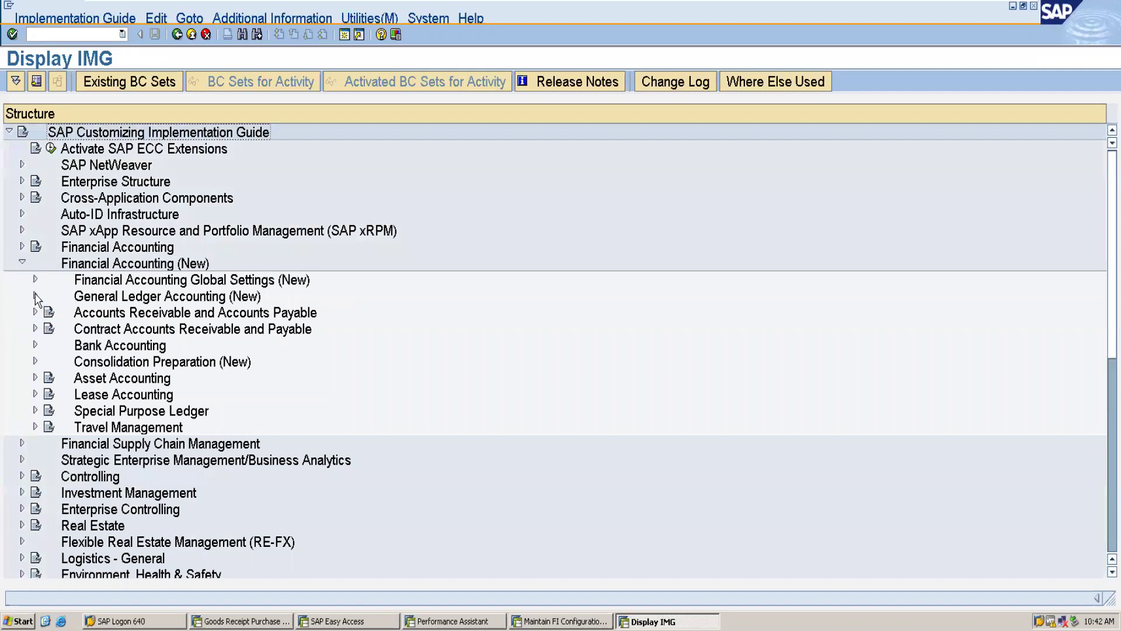
left_click(35, 294)
left_click(48, 312)
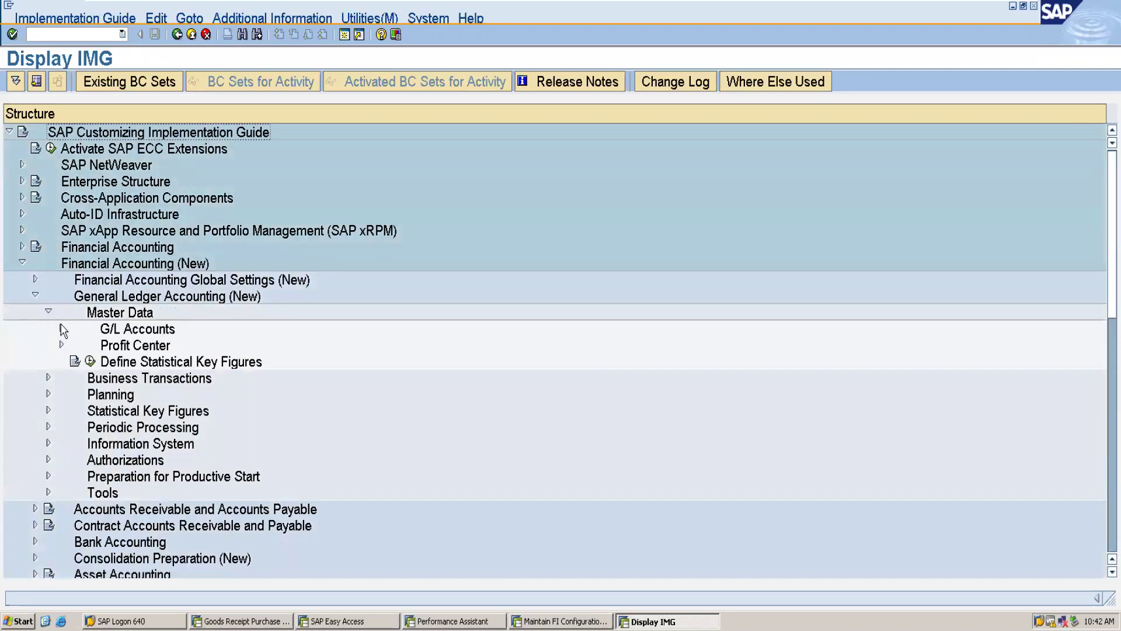
left_click(61, 328)
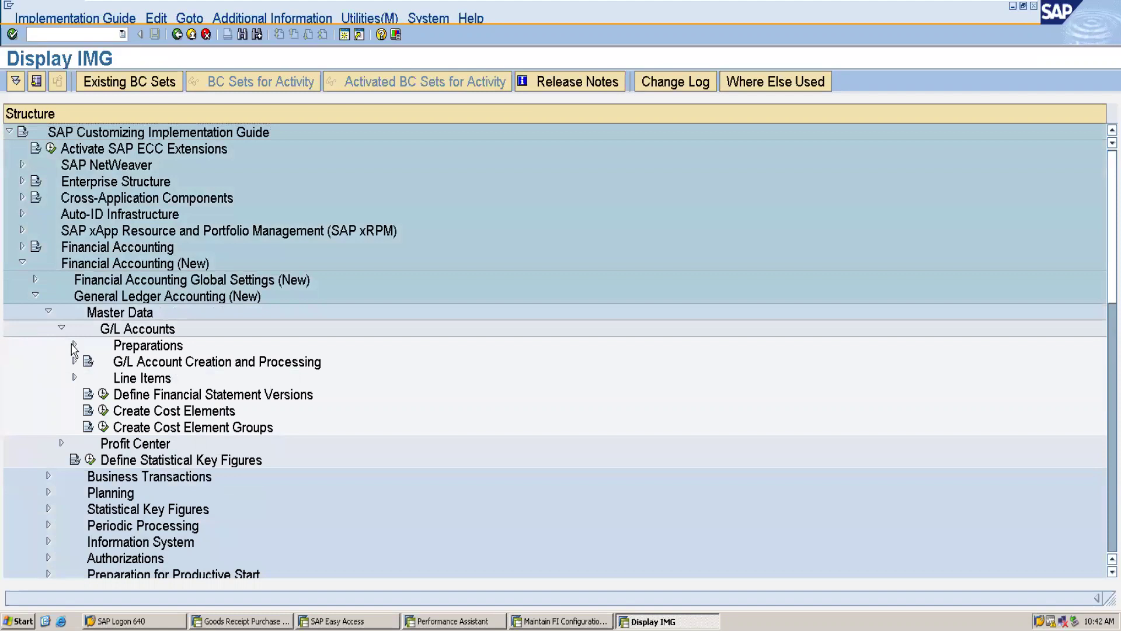
key("Left")
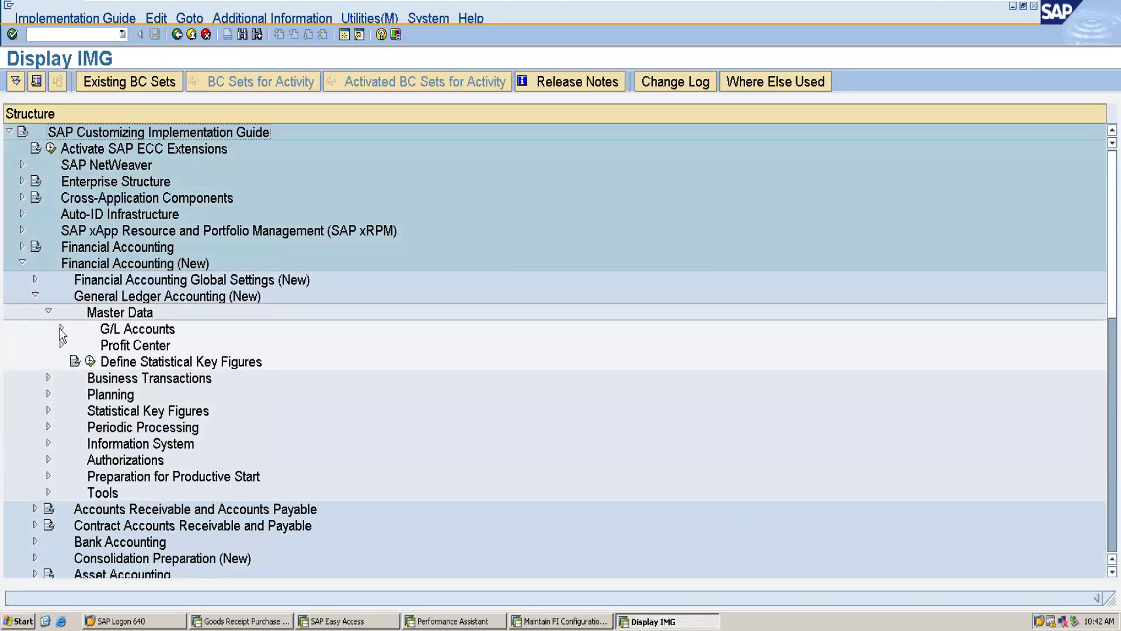
left_click(61, 328)
left_click(74, 345)
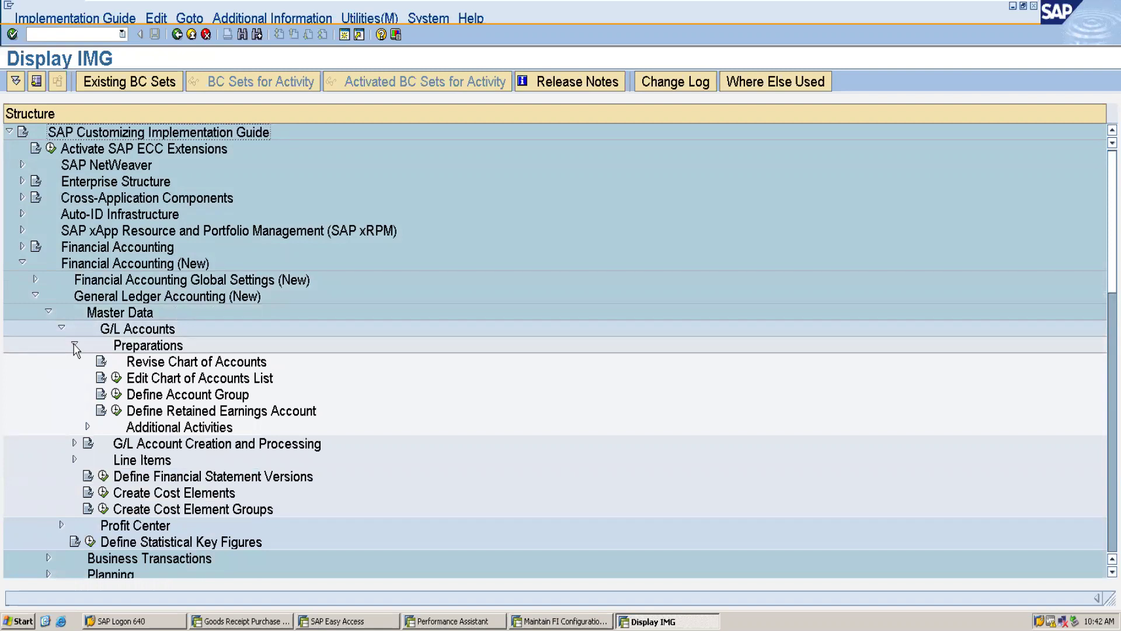
left_click(117, 378)
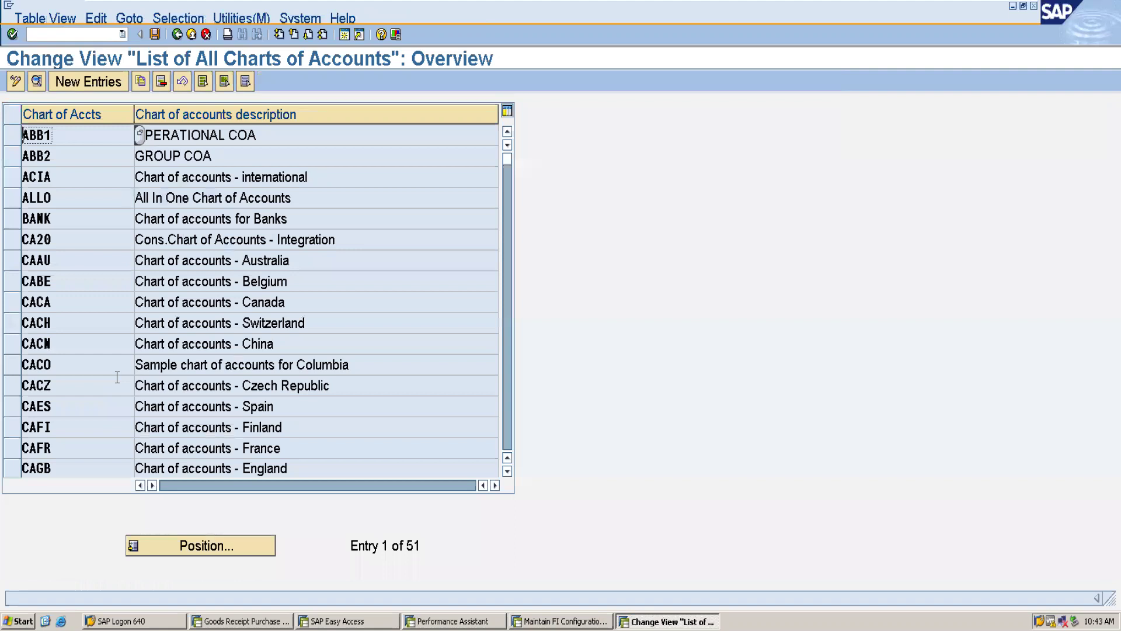
- Create a new chart of accounts entry TDS1 with the description "Operational COA for 1750"
left_click(89, 83)
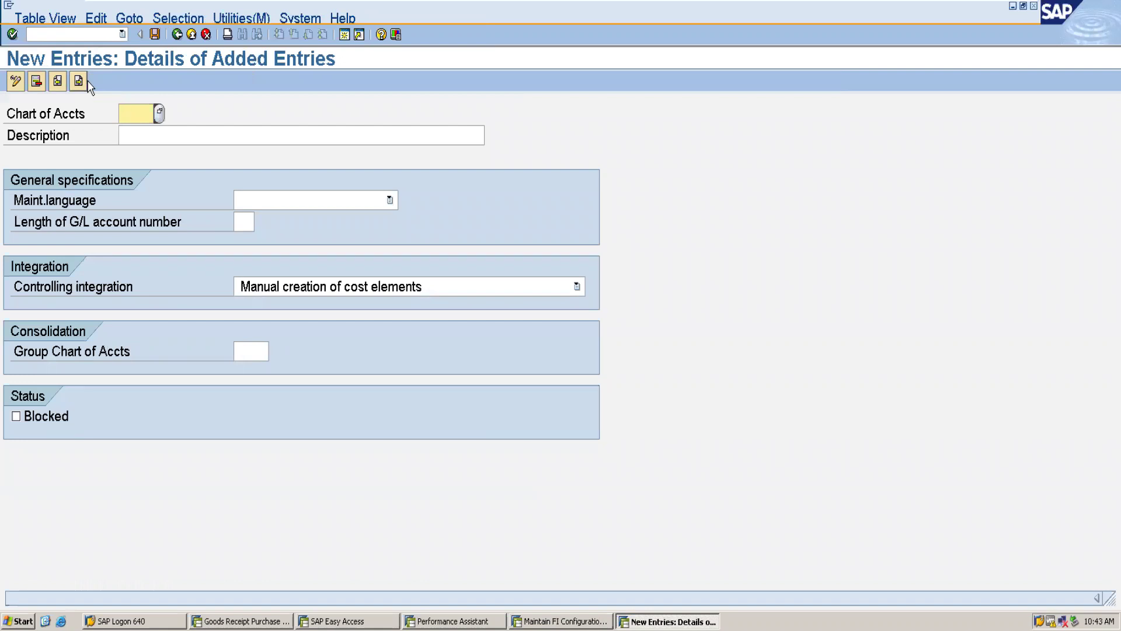
type("TDS1")
left_click(127, 134)
type("O")
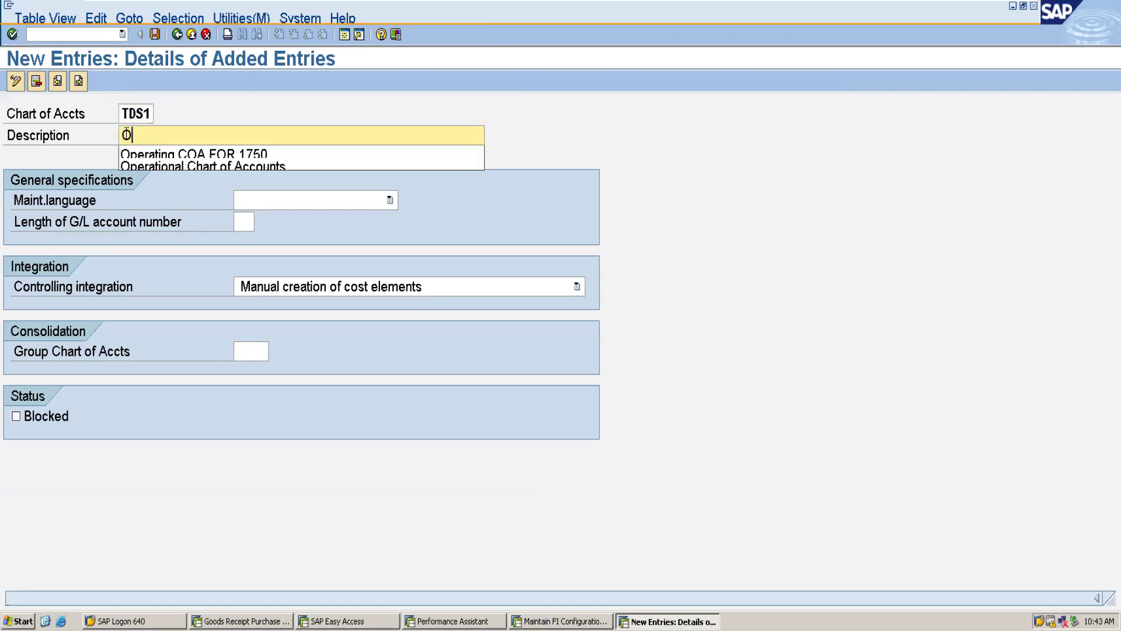
type("peratio")
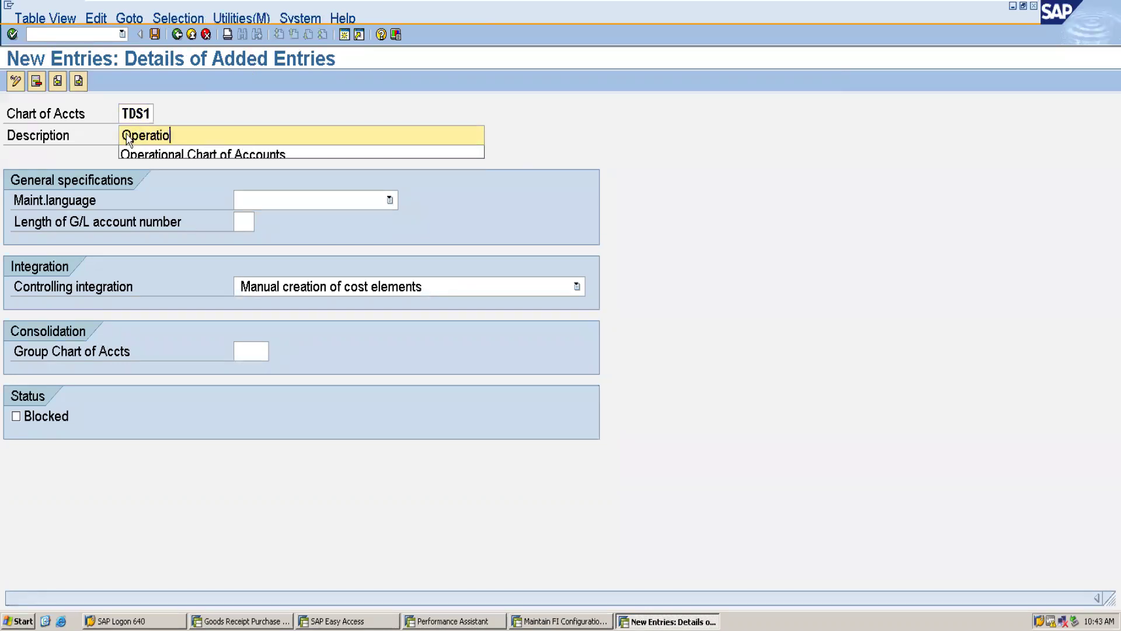
type("nal COA ")
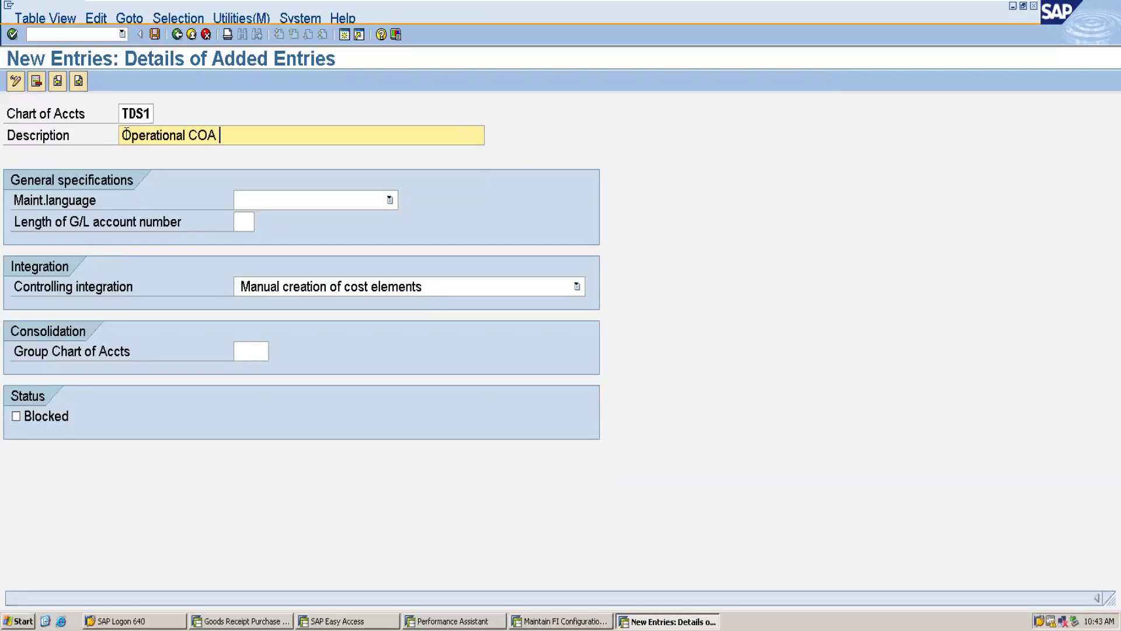
type("for 1750")
- Keep manual creation of cost elements for TDS1, and set its maintenance language to English and G/L account number length to 4
left_click(379, 292)
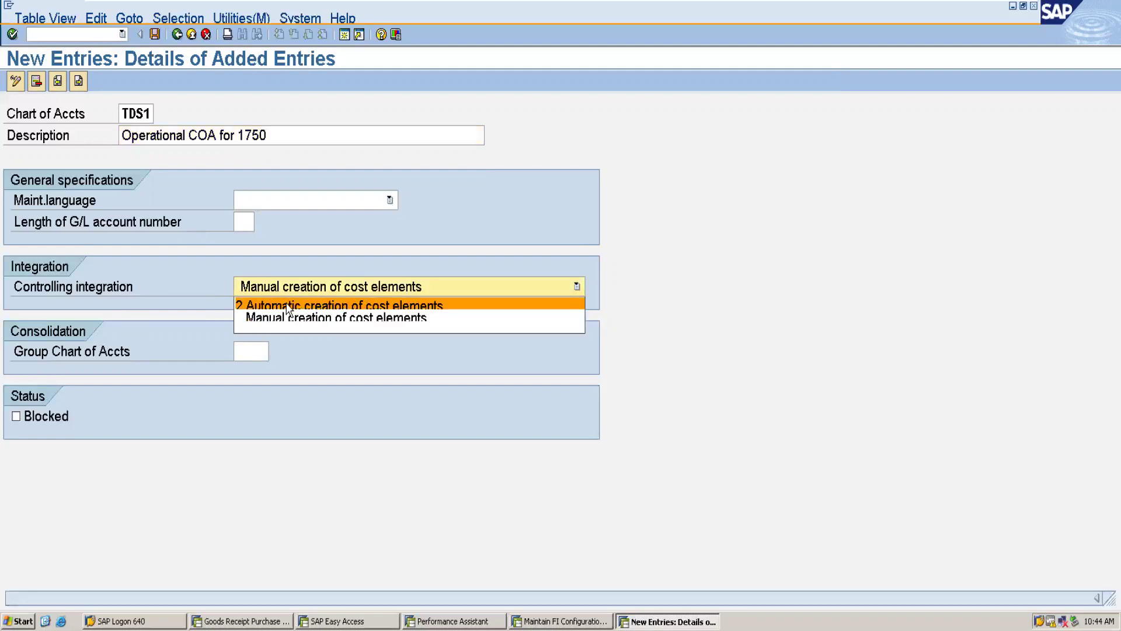
left_click(184, 303)
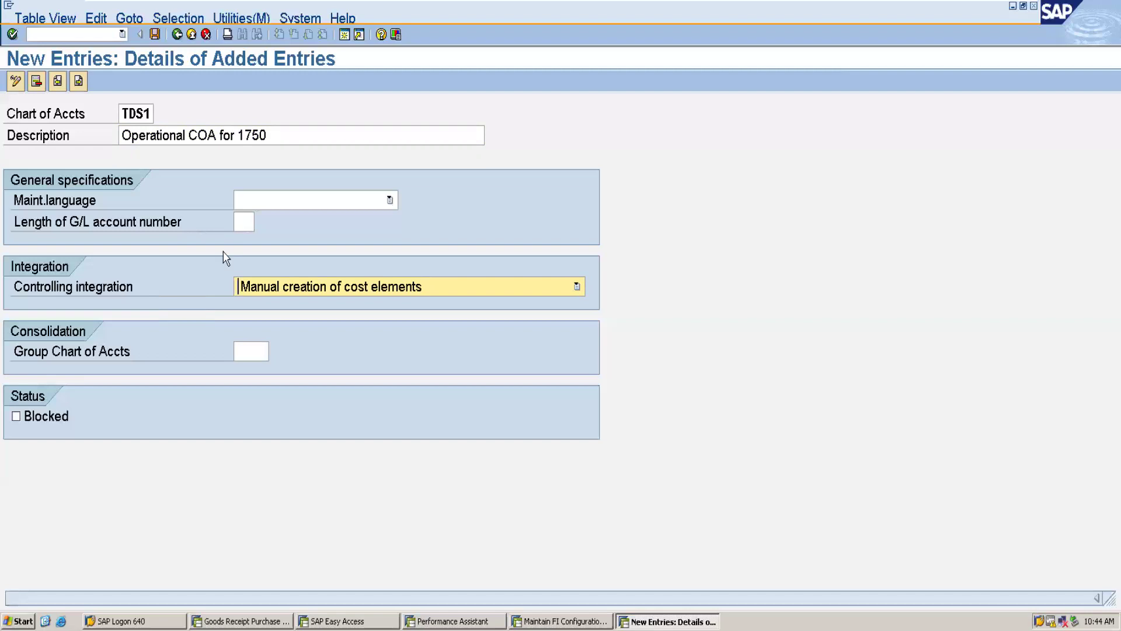
left_click(301, 201)
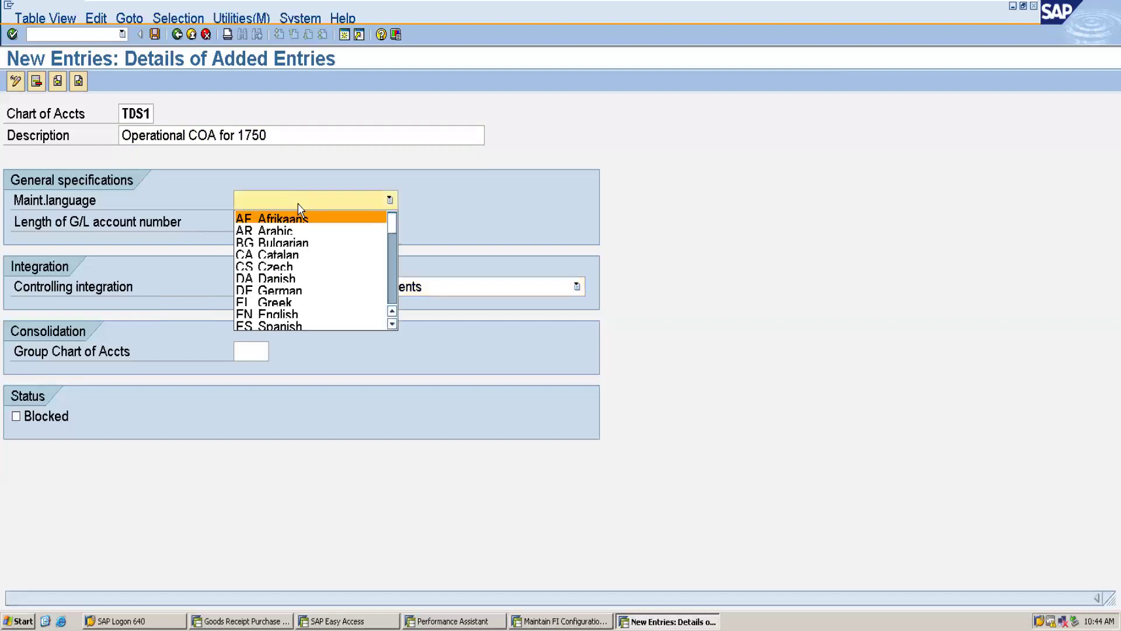
left_click(316, 316)
left_click(240, 221)
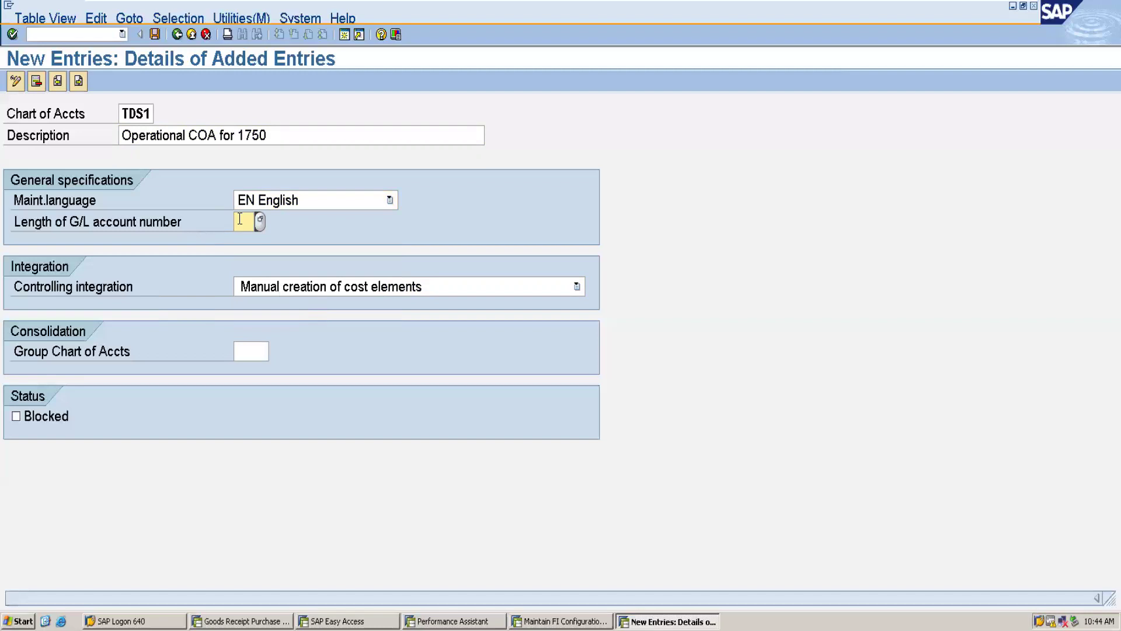
type("4")
- Save the TDS1 chart of accounts under the proposed customizing request and return to the implementation guide
left_click(154, 35)
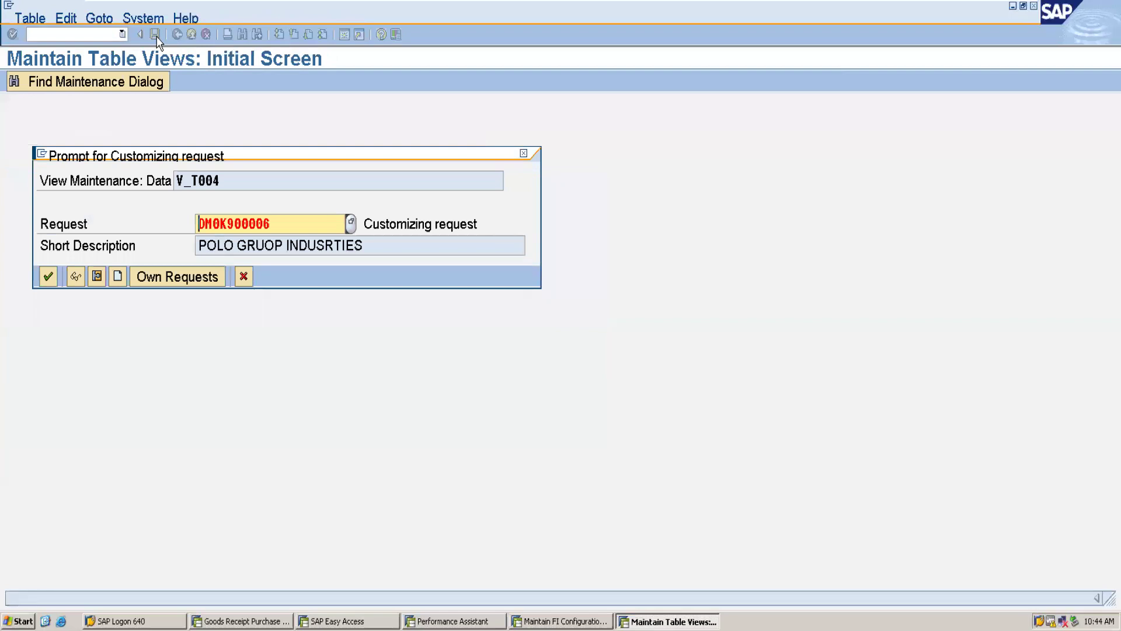
left_click(48, 277)
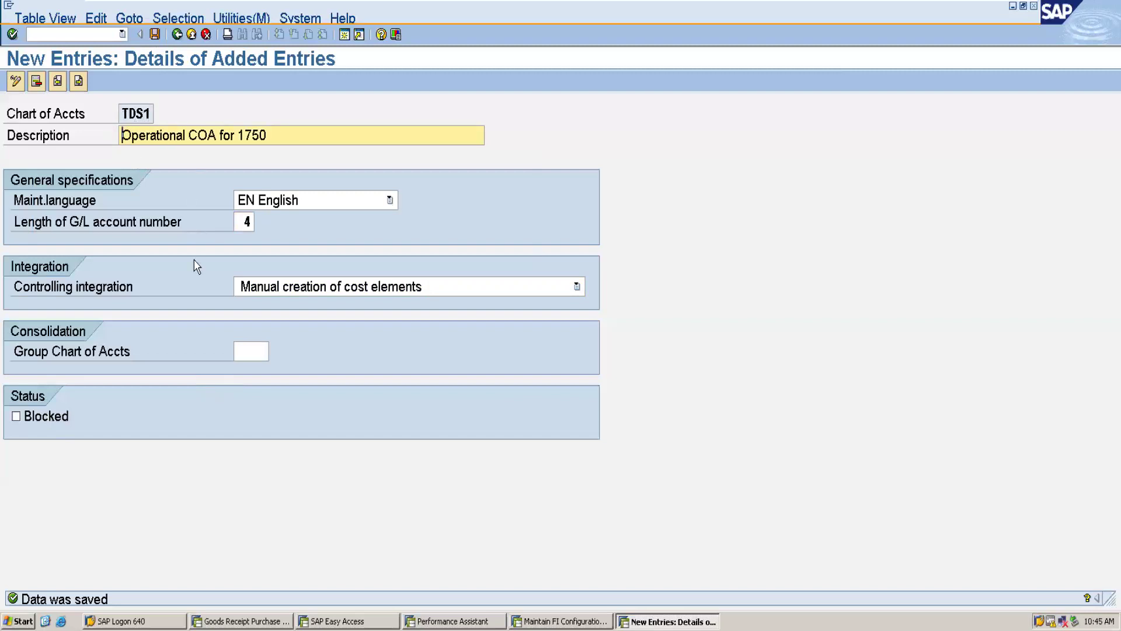
left_click(177, 35)
left_click(177, 35)
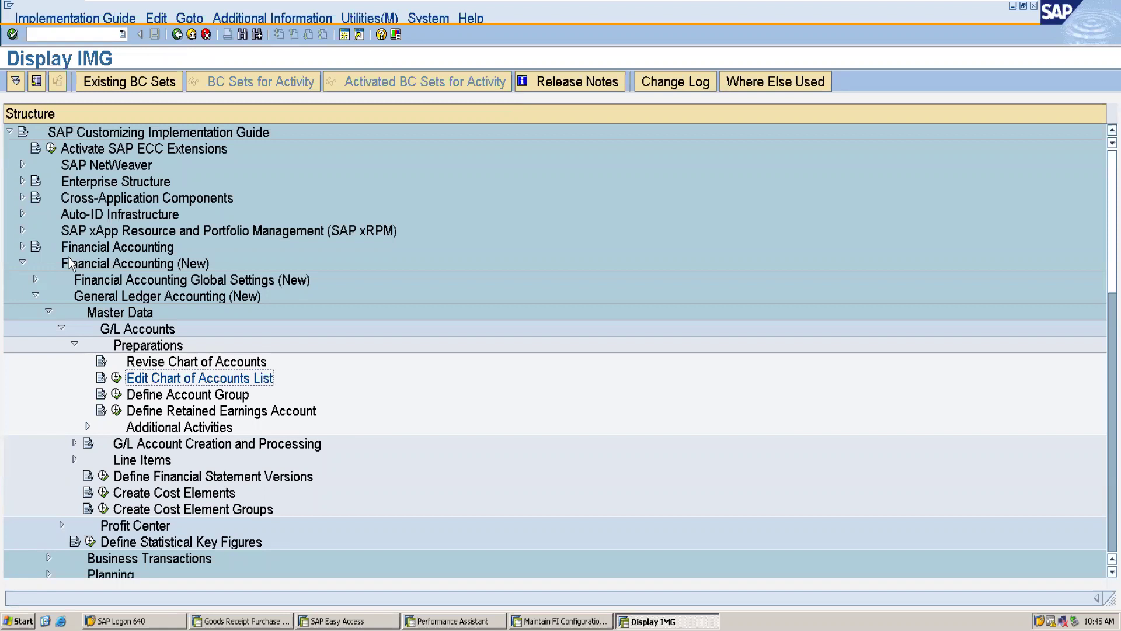
- Open Assign Company Code to Chart of Accounts under Financial Accounting, General Ledger Accounting, G/L Accounts, Master Data, Preparations
left_click(22, 247)
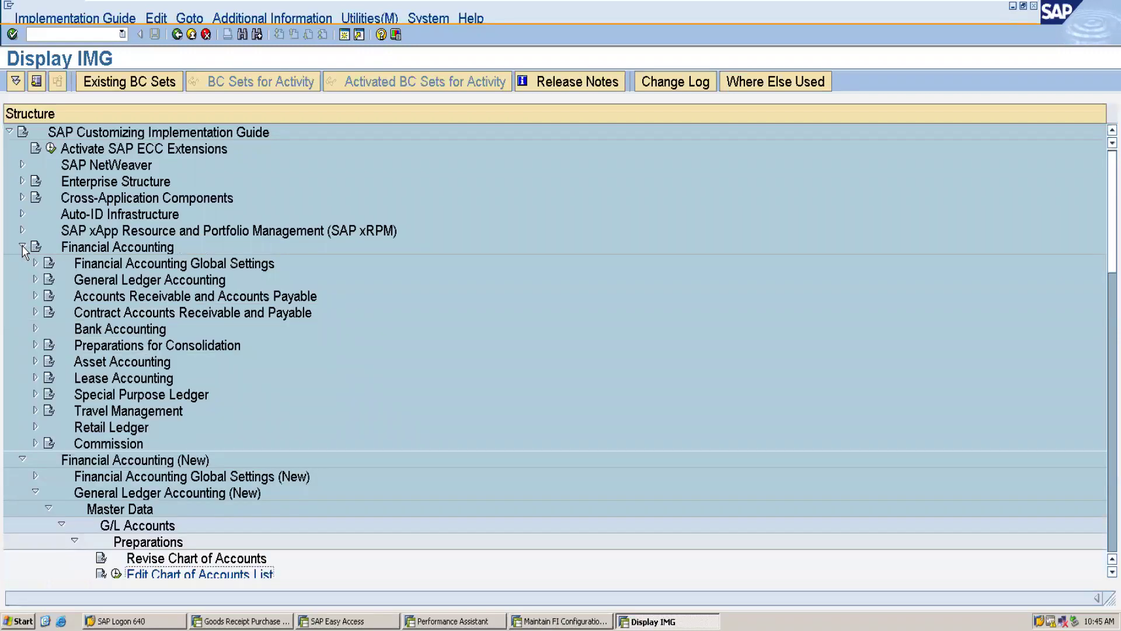
left_click(35, 279)
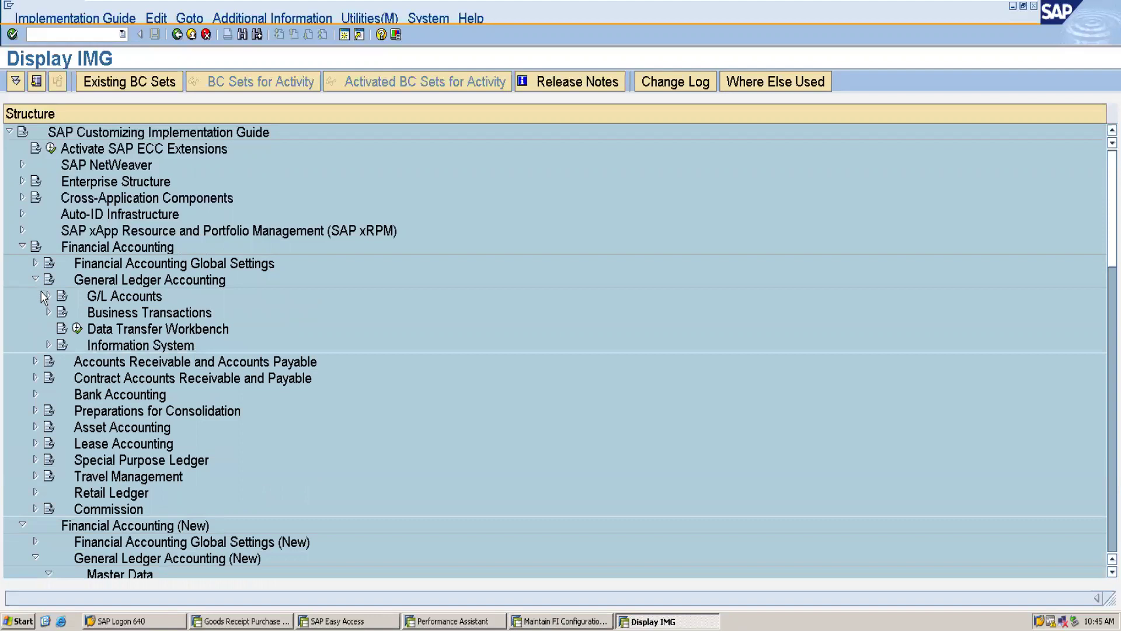
left_click(49, 295)
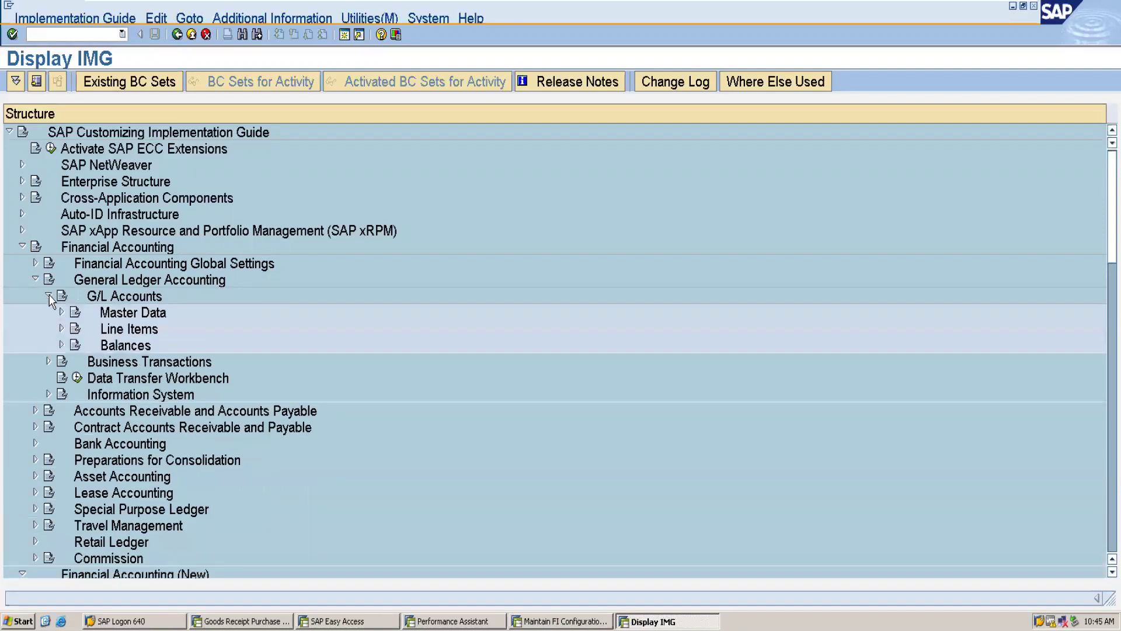
left_click(62, 313)
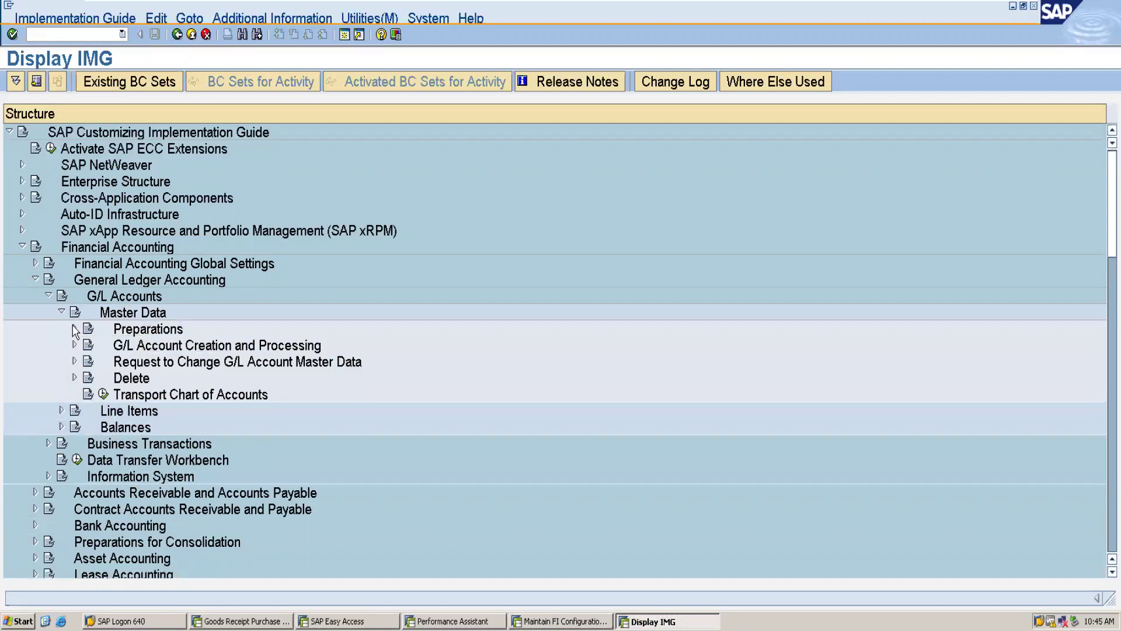
left_click(74, 328)
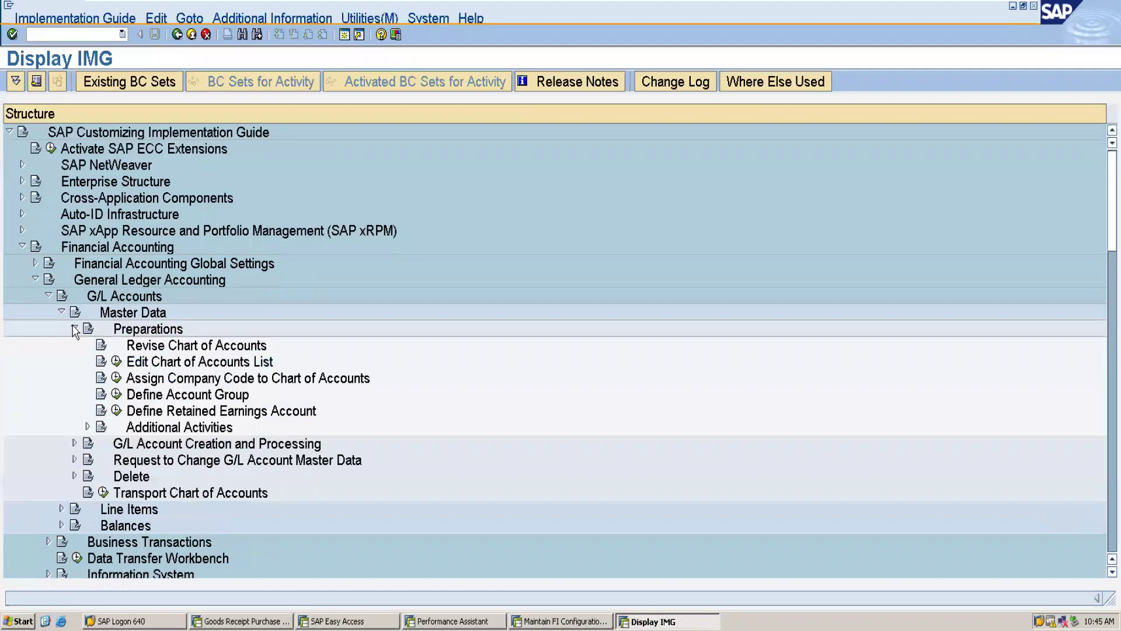
left_click(116, 379)
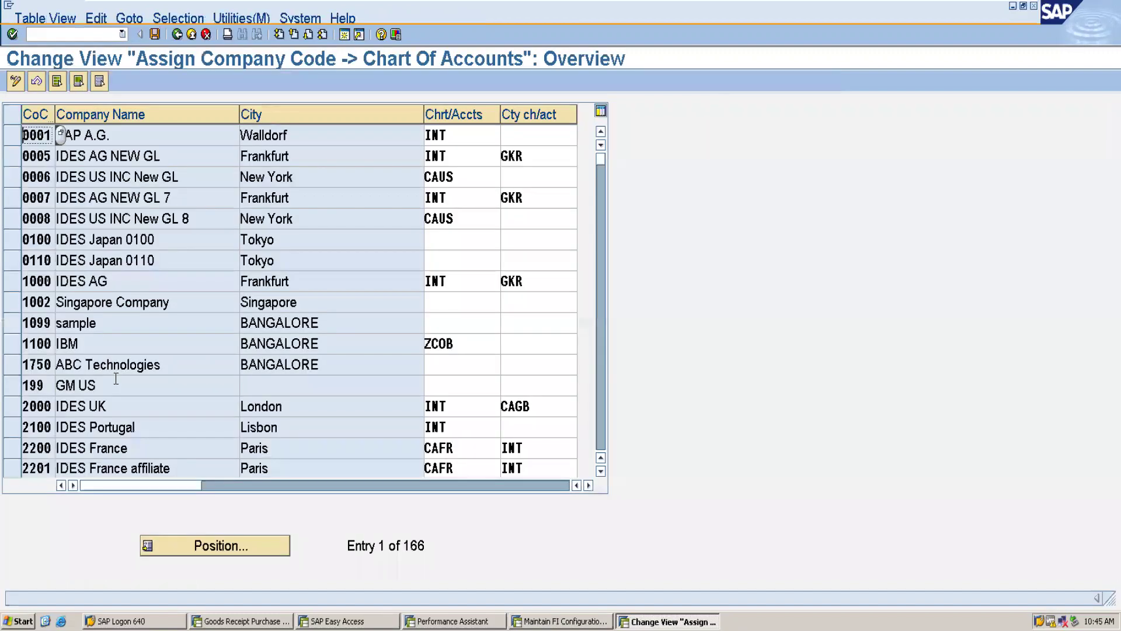
- Position the list on company code 1750 and assign it the chart of accounts TDS1
left_click(235, 552)
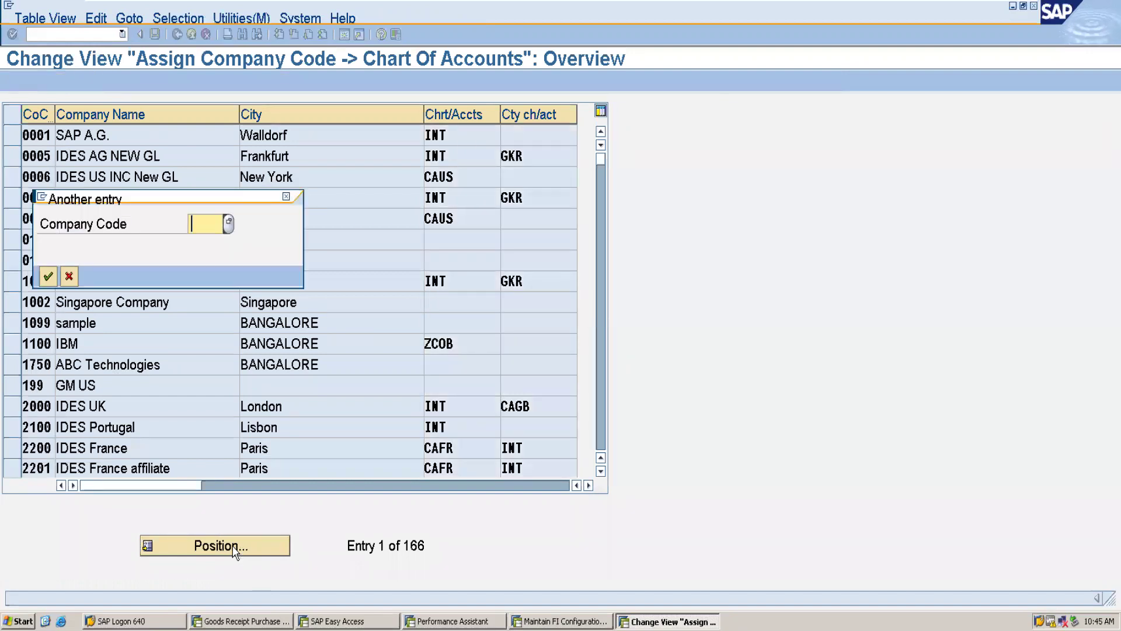
type("1750")
key("Return")
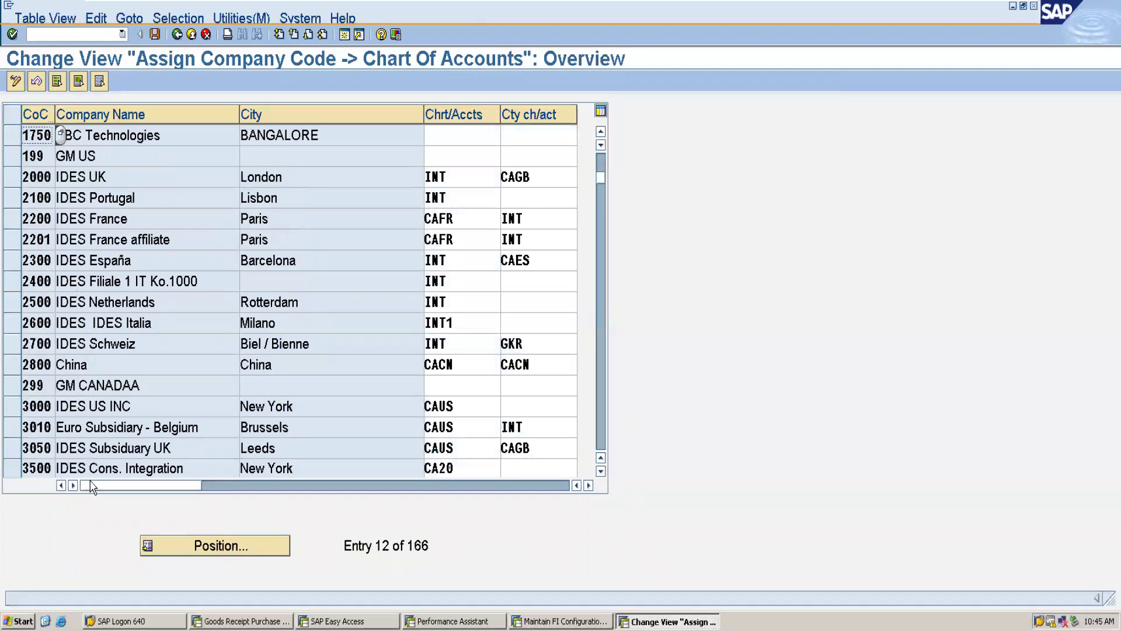
left_click(454, 136)
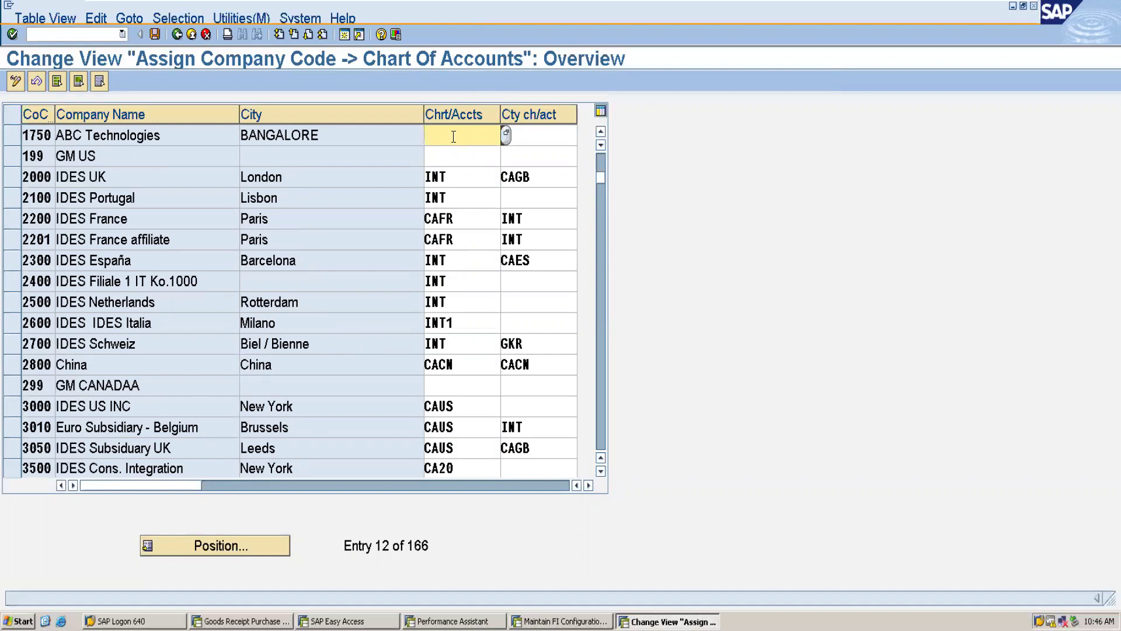
left_click(506, 134)
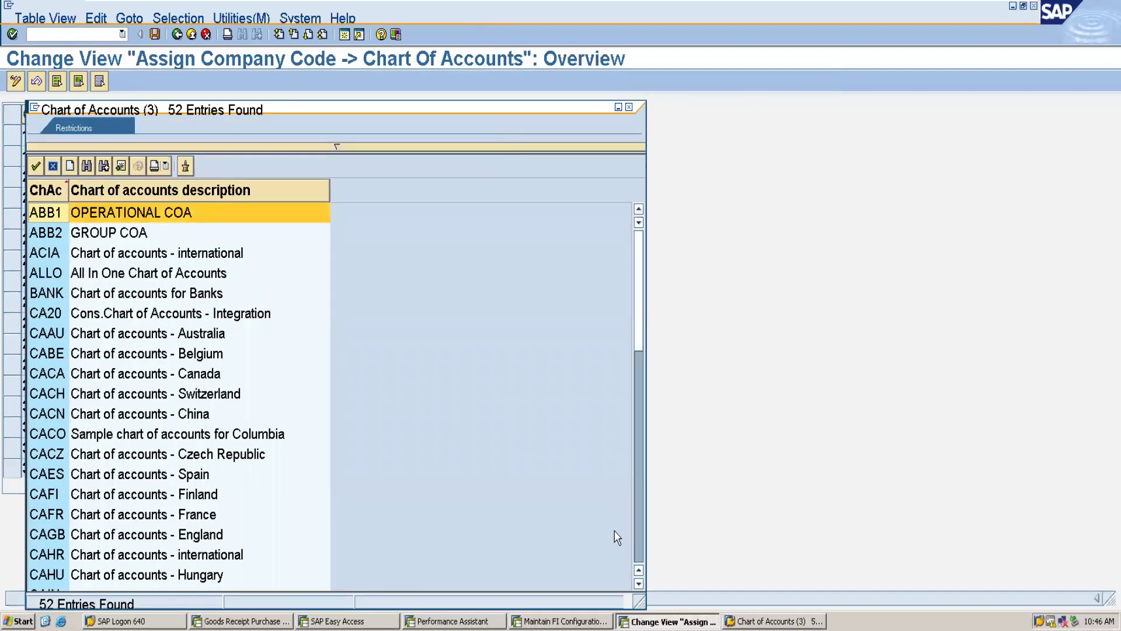
left_click(636, 534)
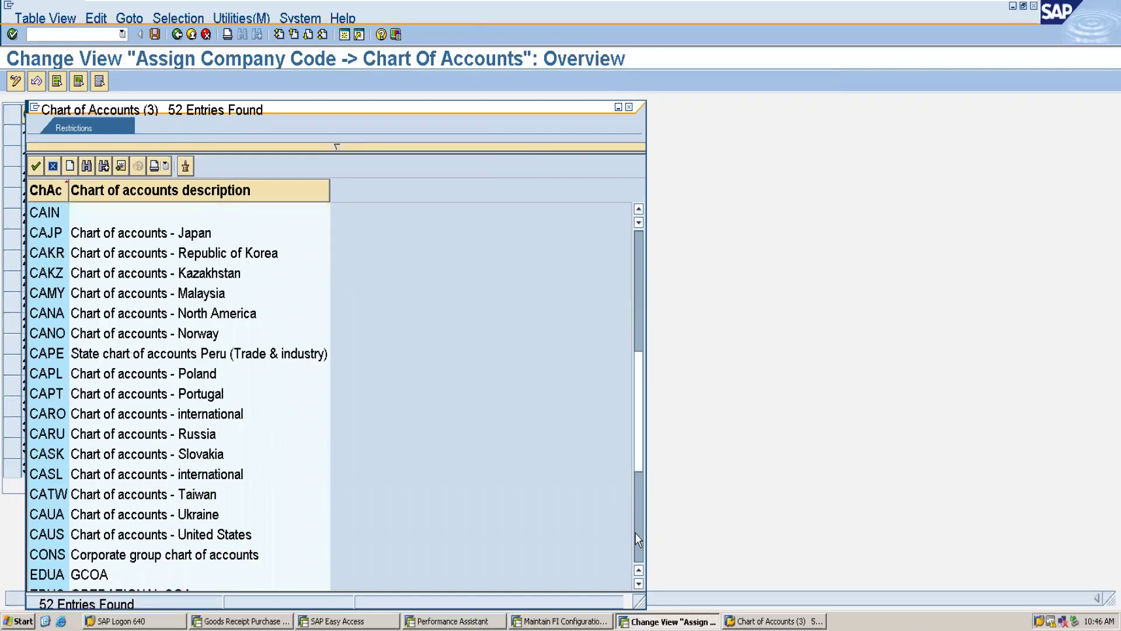
left_click(636, 538)
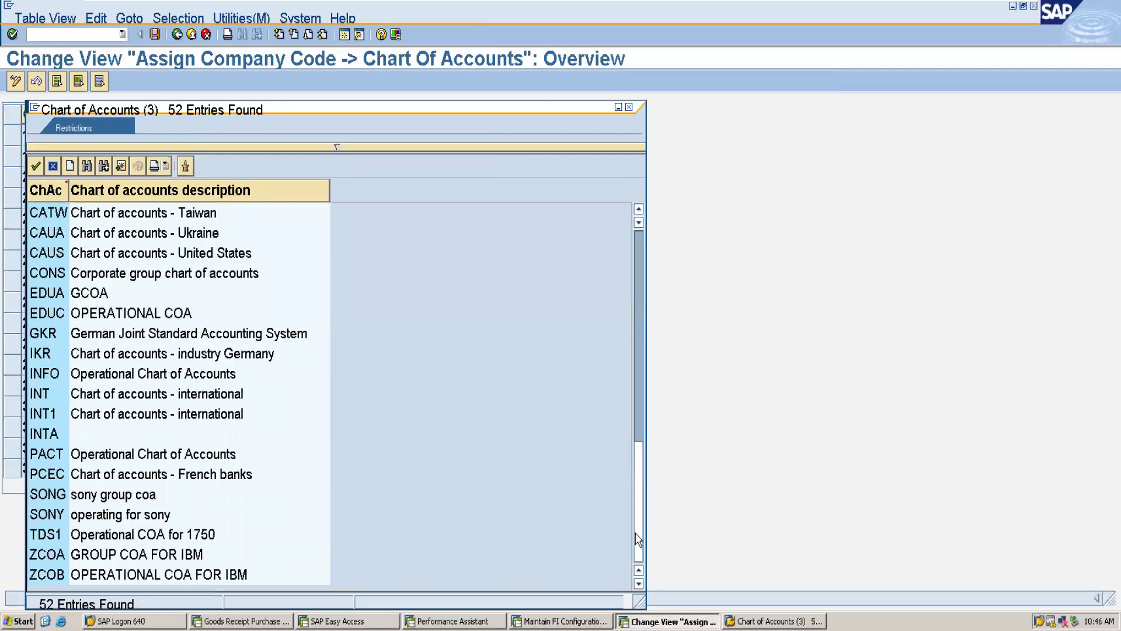
double_click(47, 539)
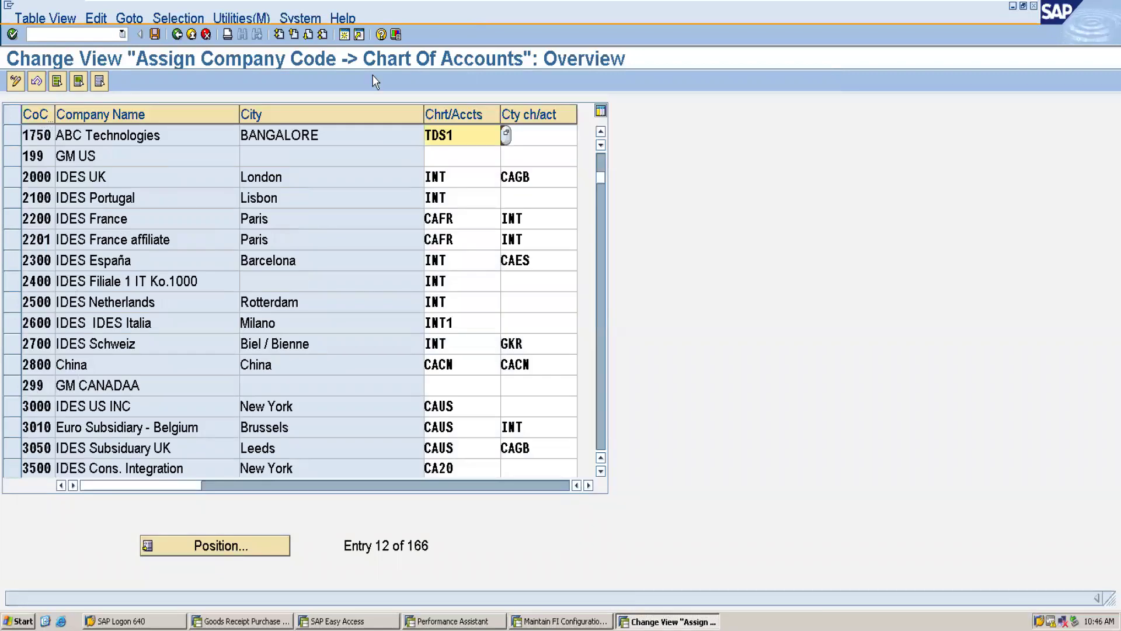
- Save the chart of accounts assignment under the proposed customizing request and return to the implementation guide
left_click(155, 36)
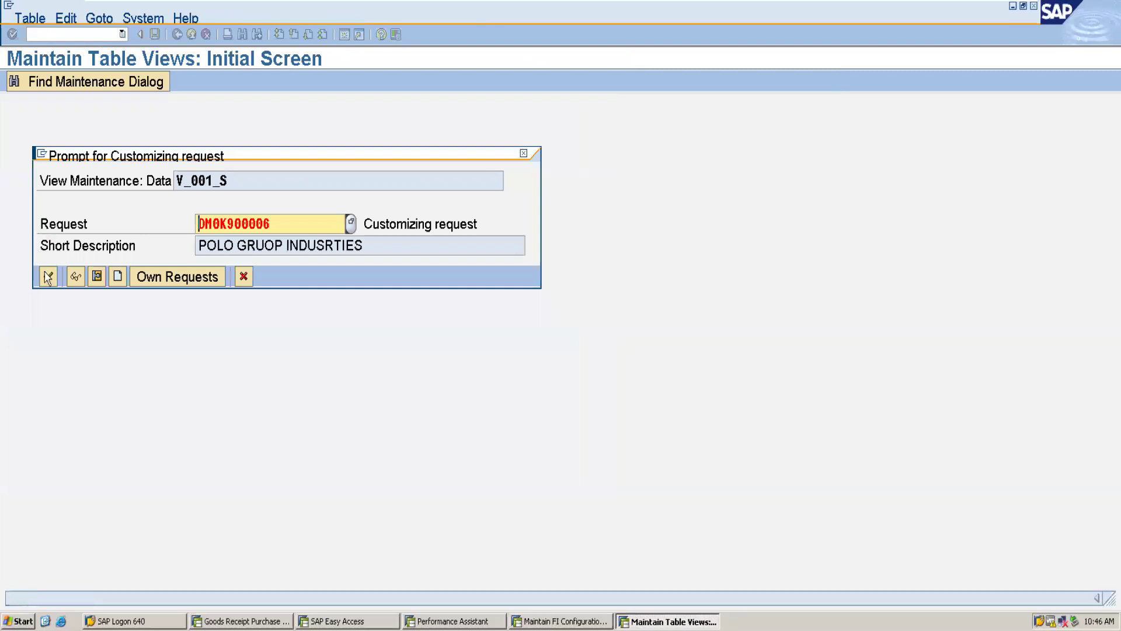
left_click(47, 278)
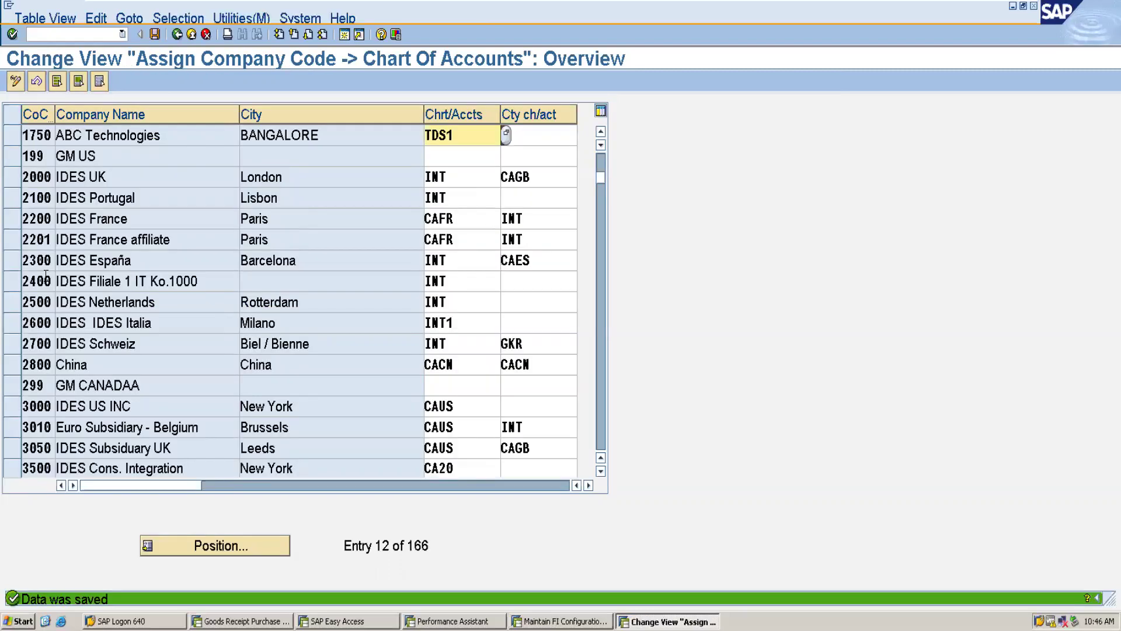
left_click(178, 35)
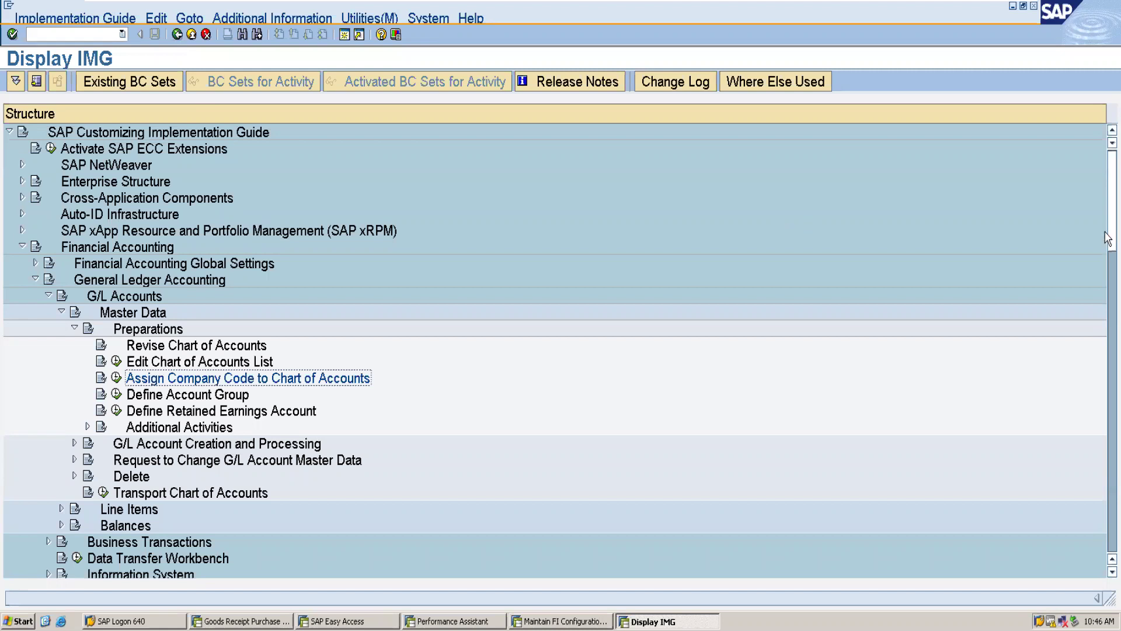
- Open Define Account Group under Financial Accounting (New), General Ledger Accounting (New), Master Data, G/L Accounts, Preparations
left_click_drag(1108, 239, 1107, 270)
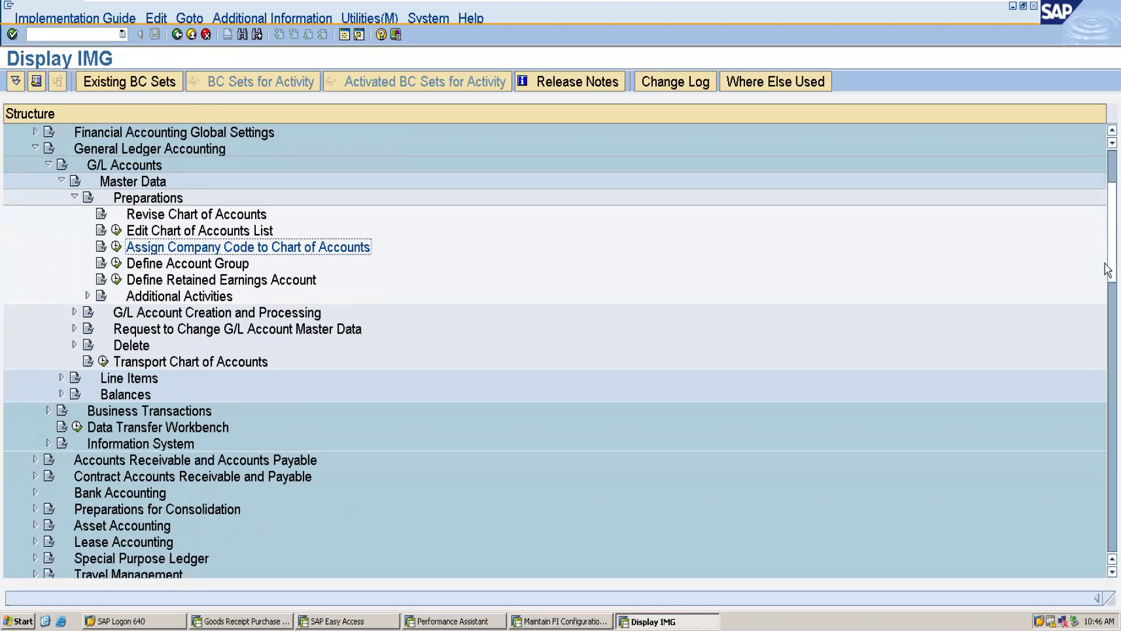
mouse_move(1107, 270)
left_mouse_down()
mouse_move(1108, 294)
mouse_move(1108, 242)
mouse_move(1108, 297)
mouse_move(1108, 258)
left_mouse_up()
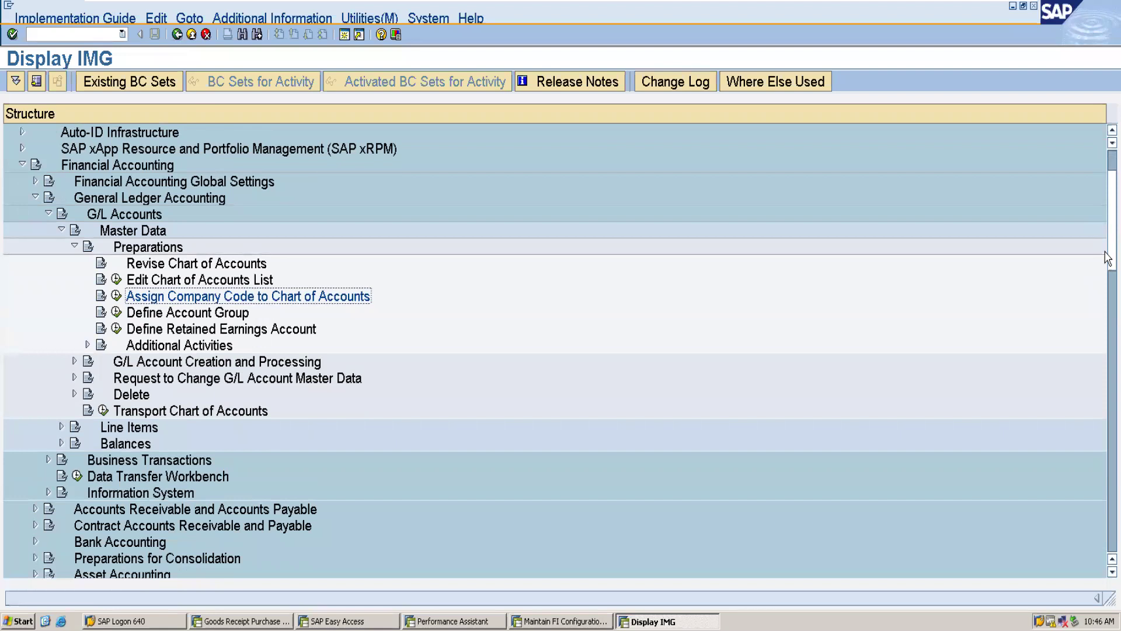
left_click_drag(1107, 259, 1108, 255)
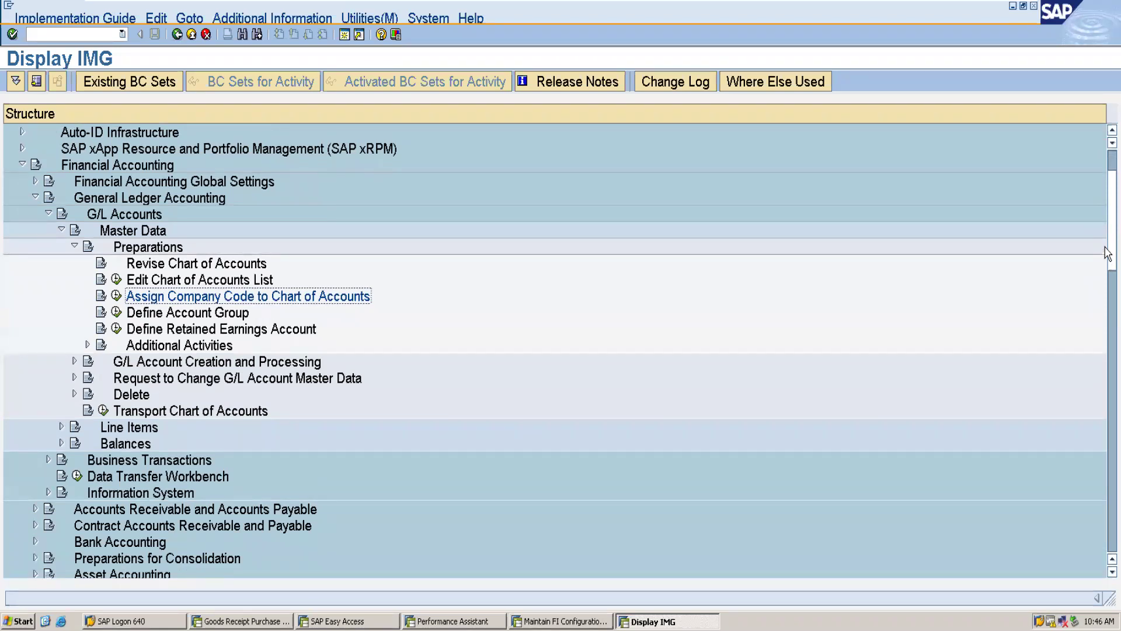
left_click_drag(1107, 255, 1107, 378)
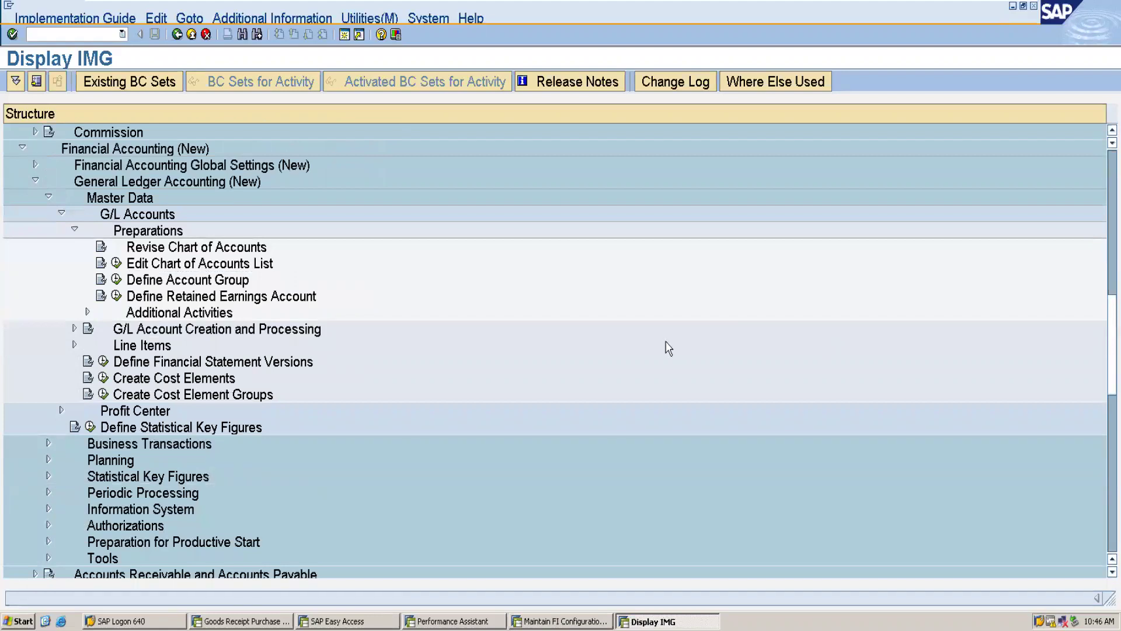
left_click(116, 282)
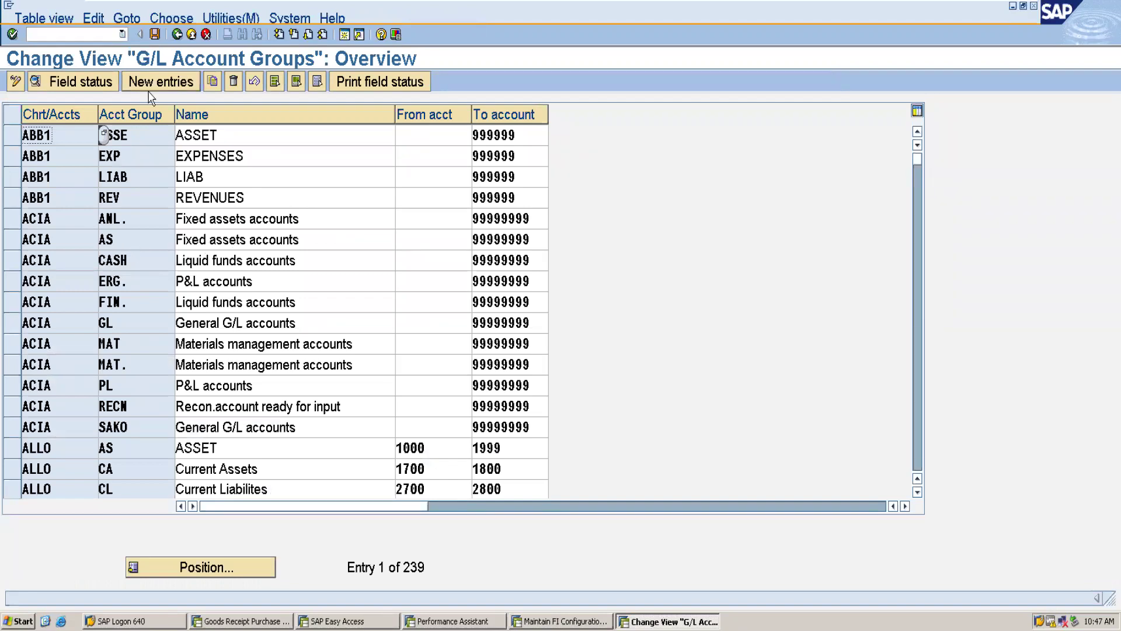
- Create a new account group ASSE for chart of accounts TDS1, named ASSET, with the account range 1000 to 2000
left_click(150, 87)
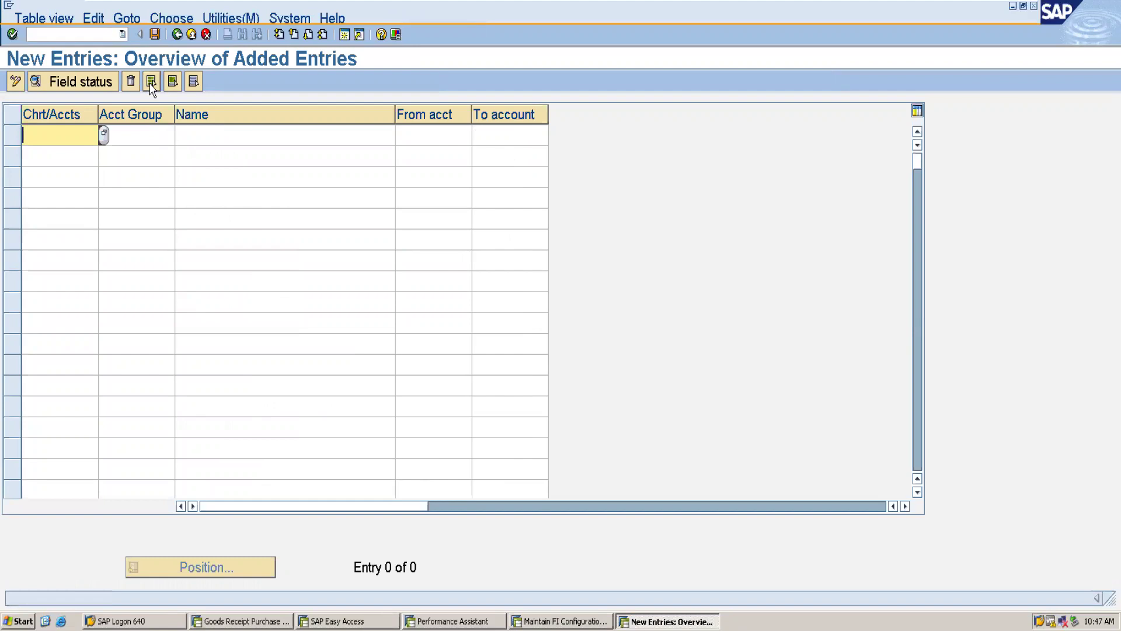
type("TDS1")
left_click(138, 134)
type("A")
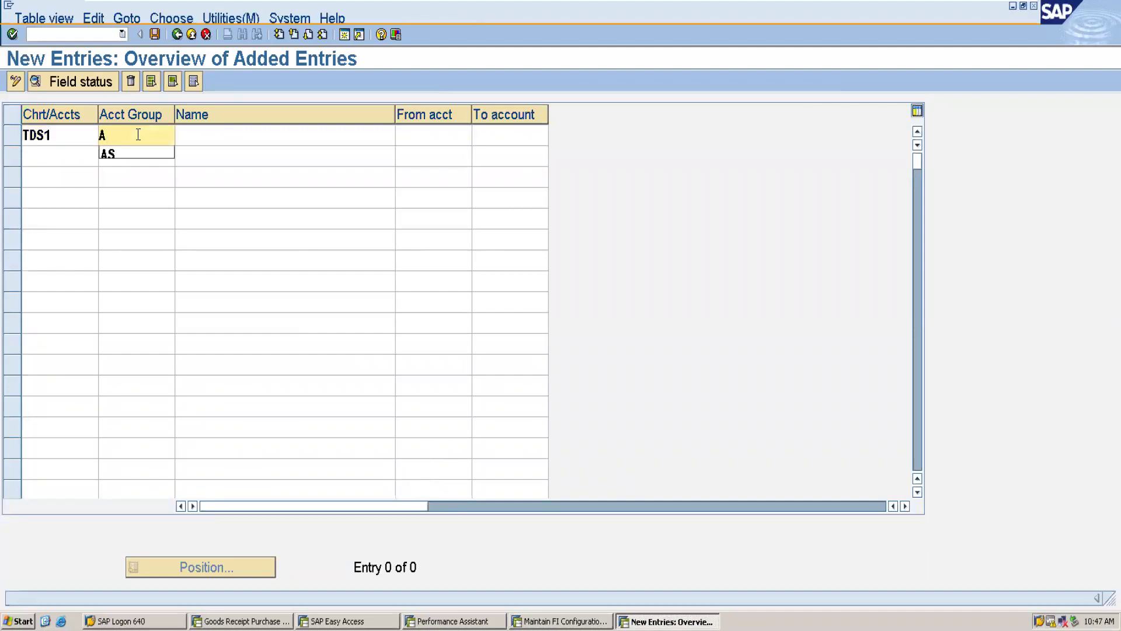
type("SSE")
left_click(198, 137)
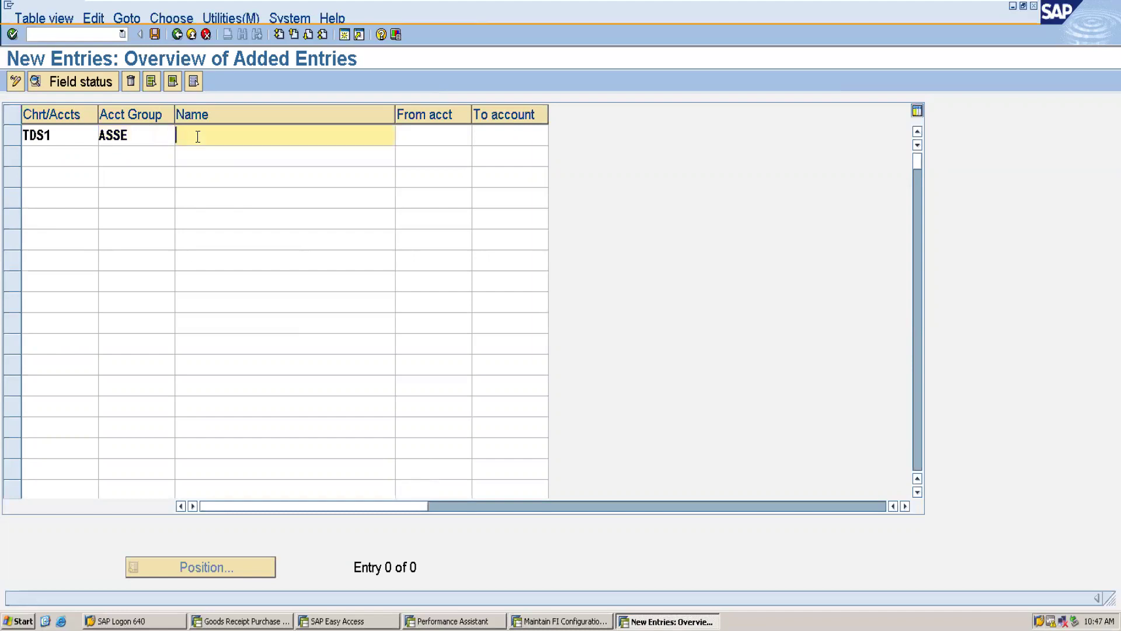
type("A")
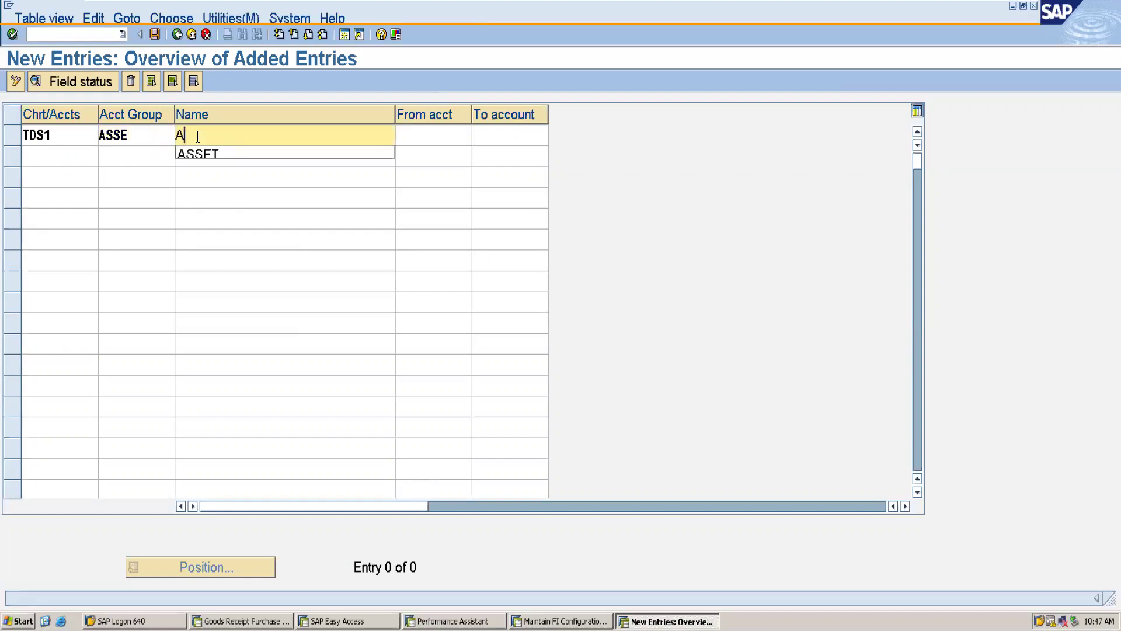
left_click(199, 154)
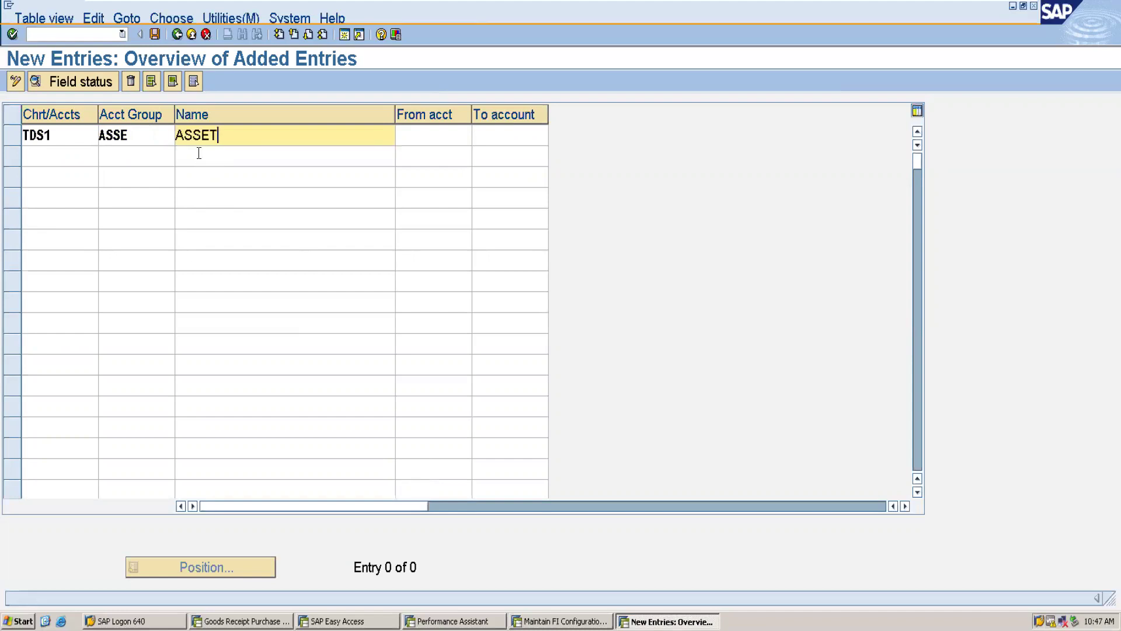
left_click(430, 133)
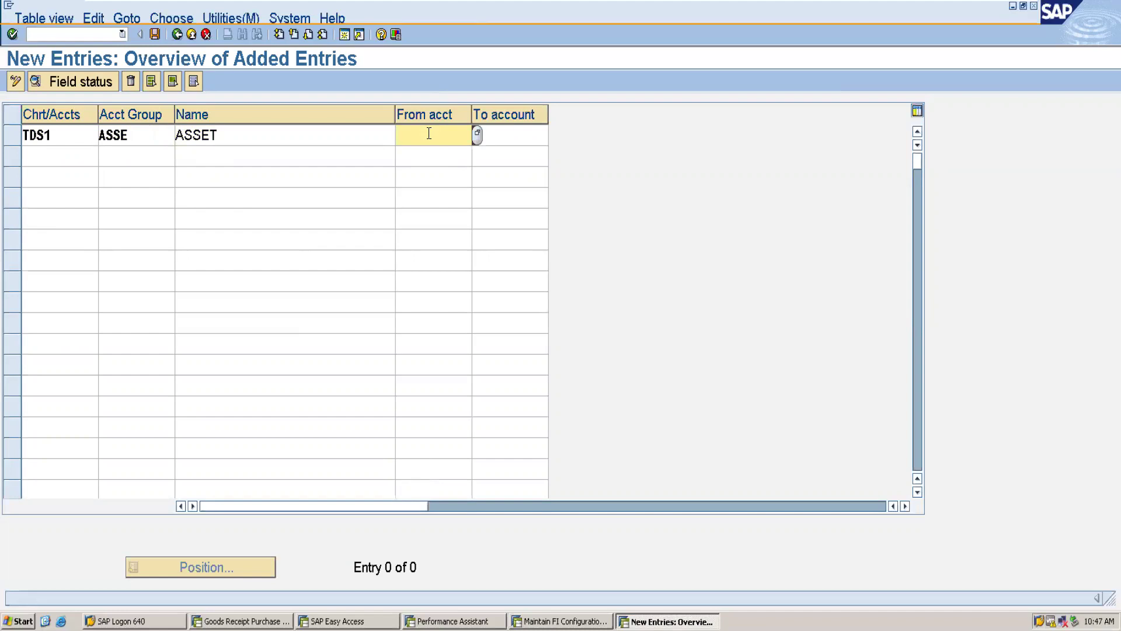
type("1000")
key("Tab")
type("2000")
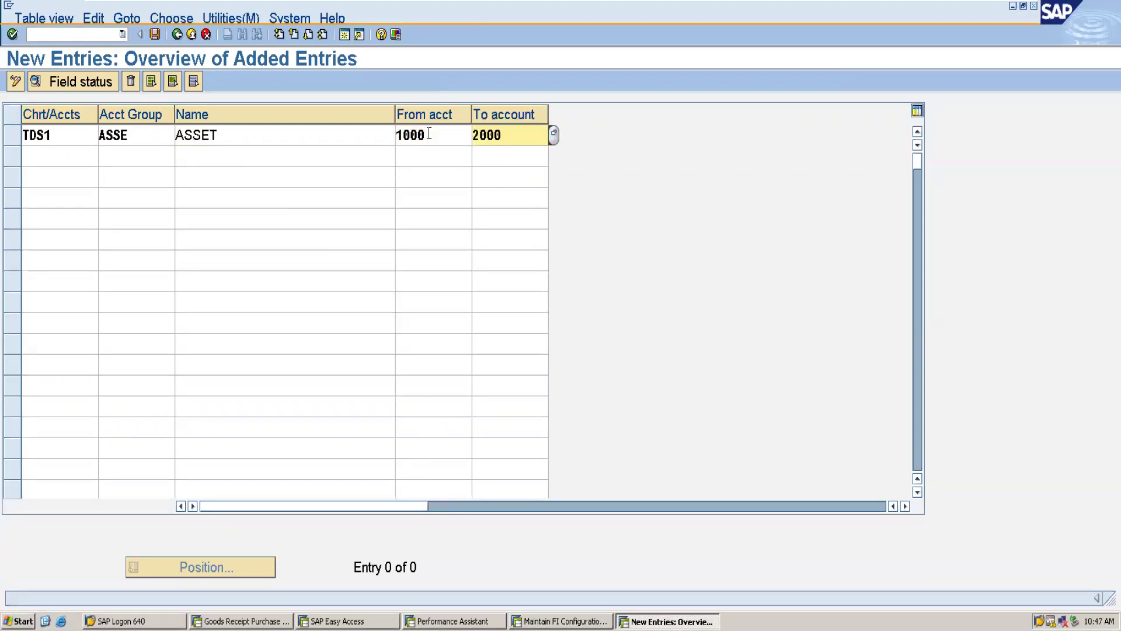
- Add a second account group LIAB for chart of accounts TDS1 with the name LIABILITIES
left_click(59, 163)
type("TDS1")
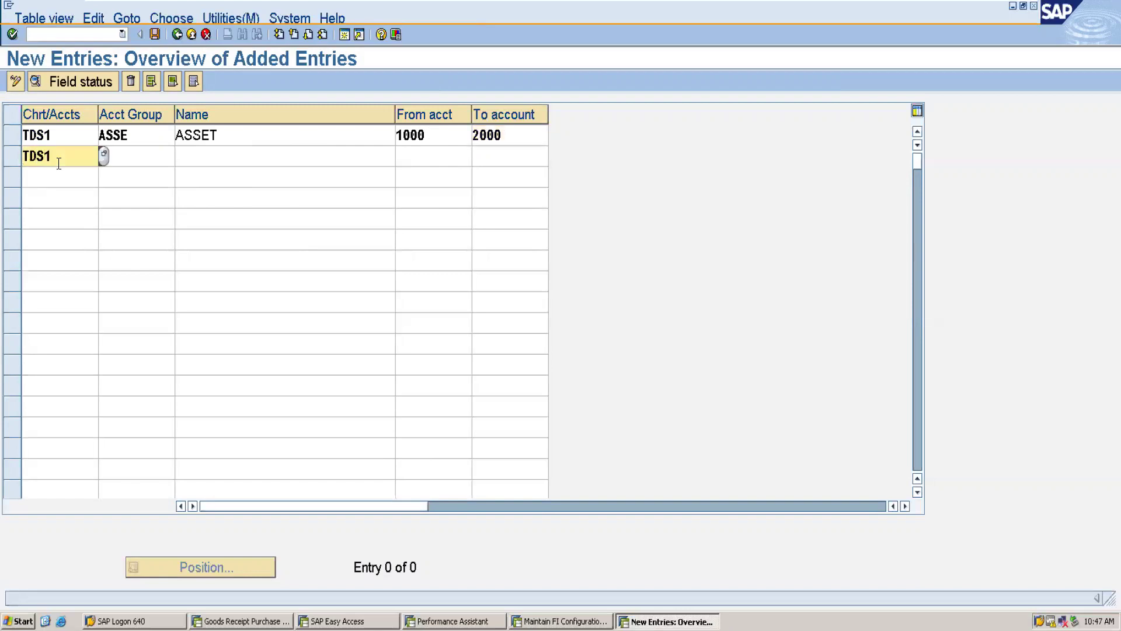
left_click(140, 155)
type("LI")
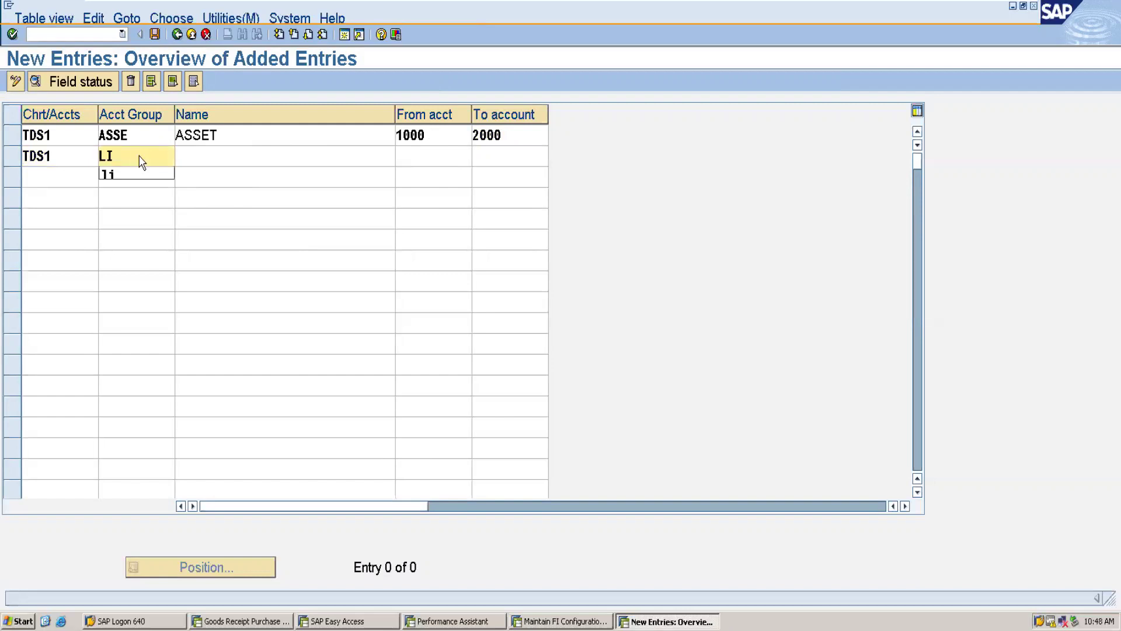
key("BackSpace")
type("IAB")
left_click(219, 162)
type("l")
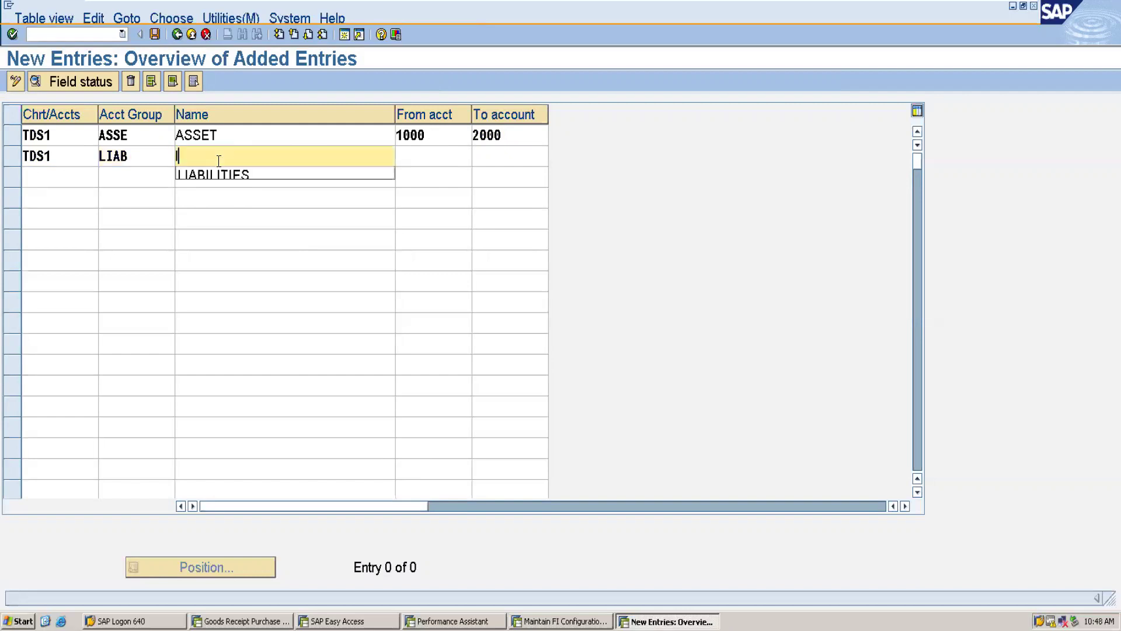
type("ia")
key("BackSpace")
key("BackSpace")
key("BackSpace")
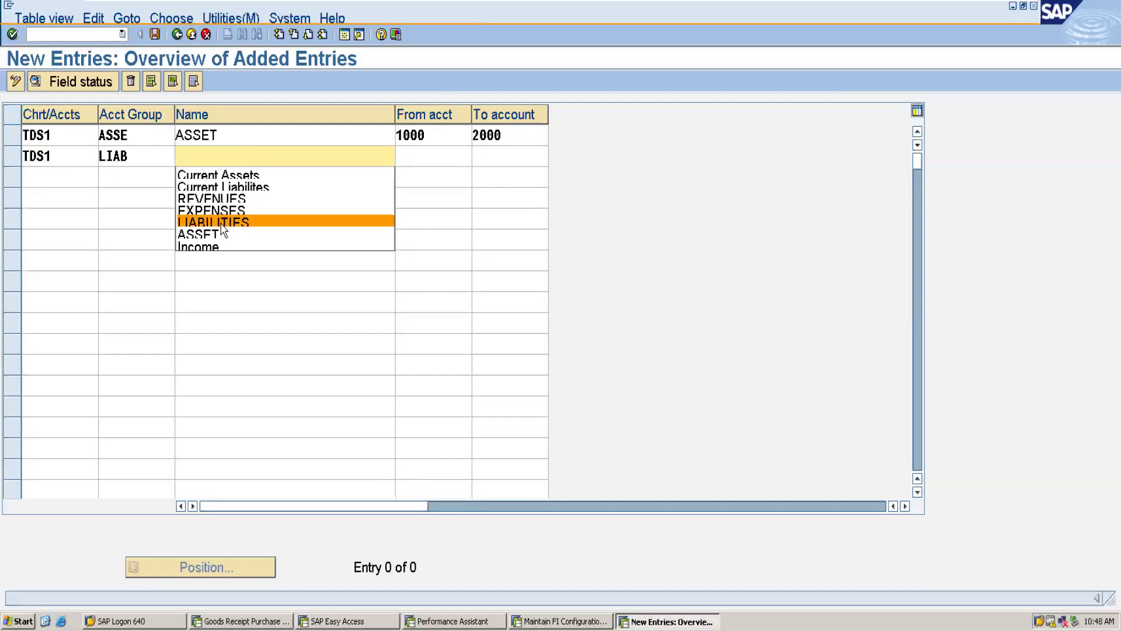
left_click(221, 223)
left_click(412, 163)
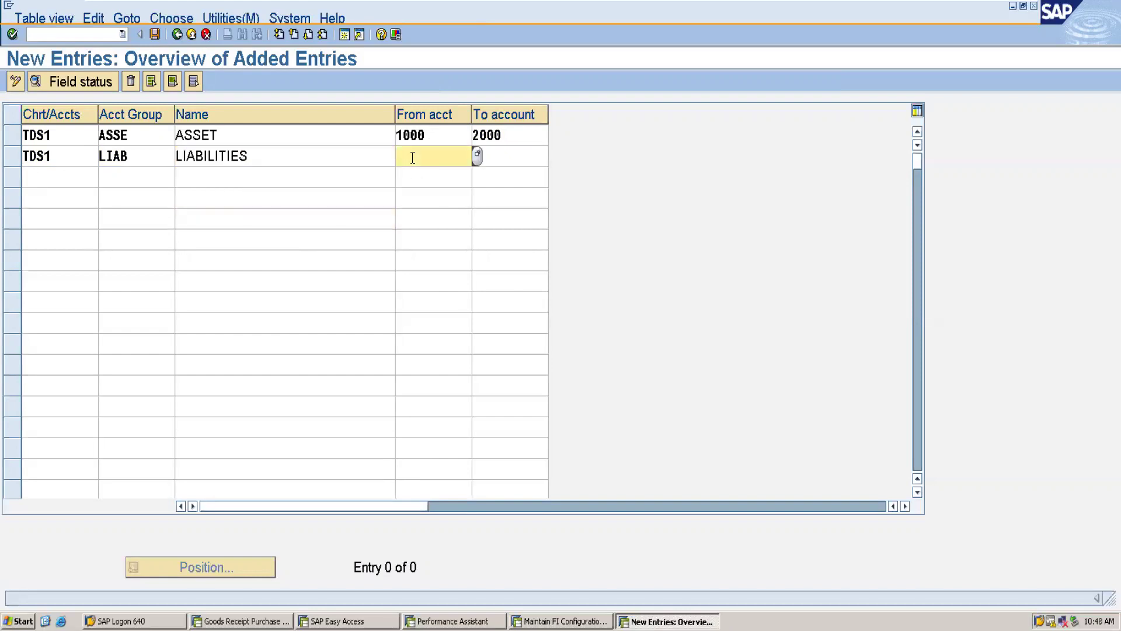
- Set the end of the ASSET group's account range to 1999
left_click(511, 137)
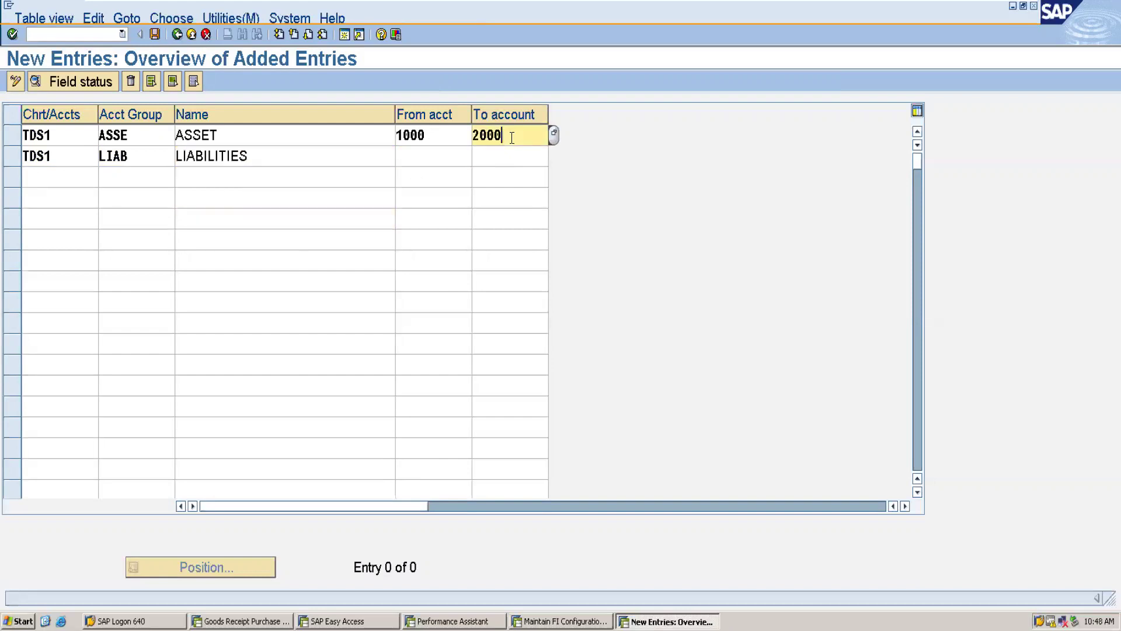
key("BackSpace")
key("BackSpace")
key("BackSpace")
key("BackSpace")
type("1999")
- Set the LIABILITIES group's account range from 2000 to 2999
left_click(423, 151)
type("2000")
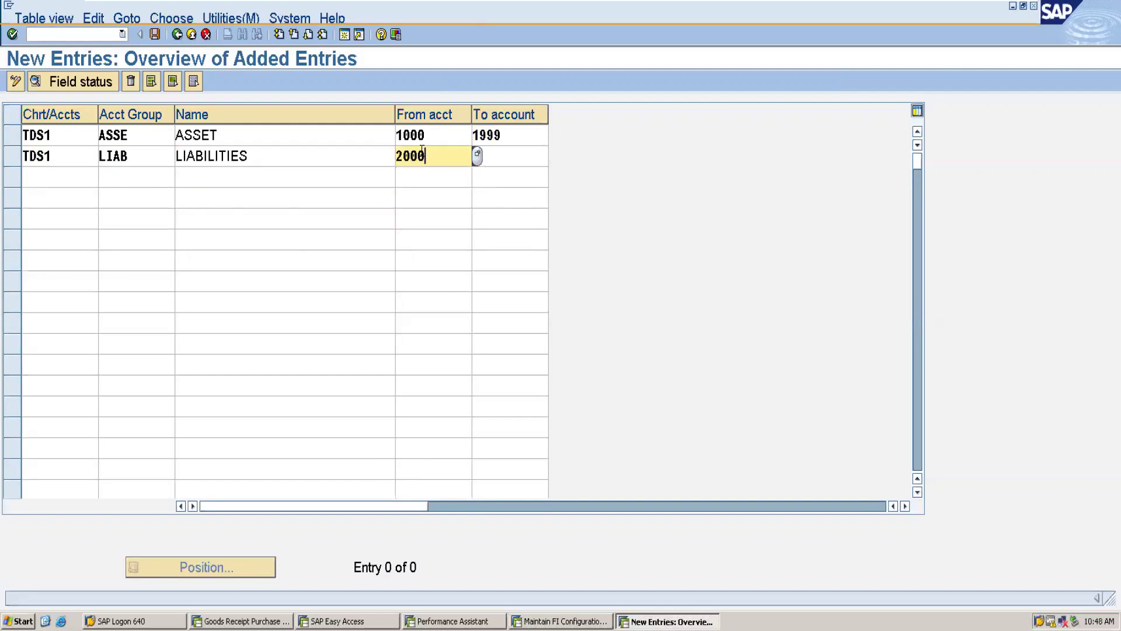
key("Tab")
type("2999")
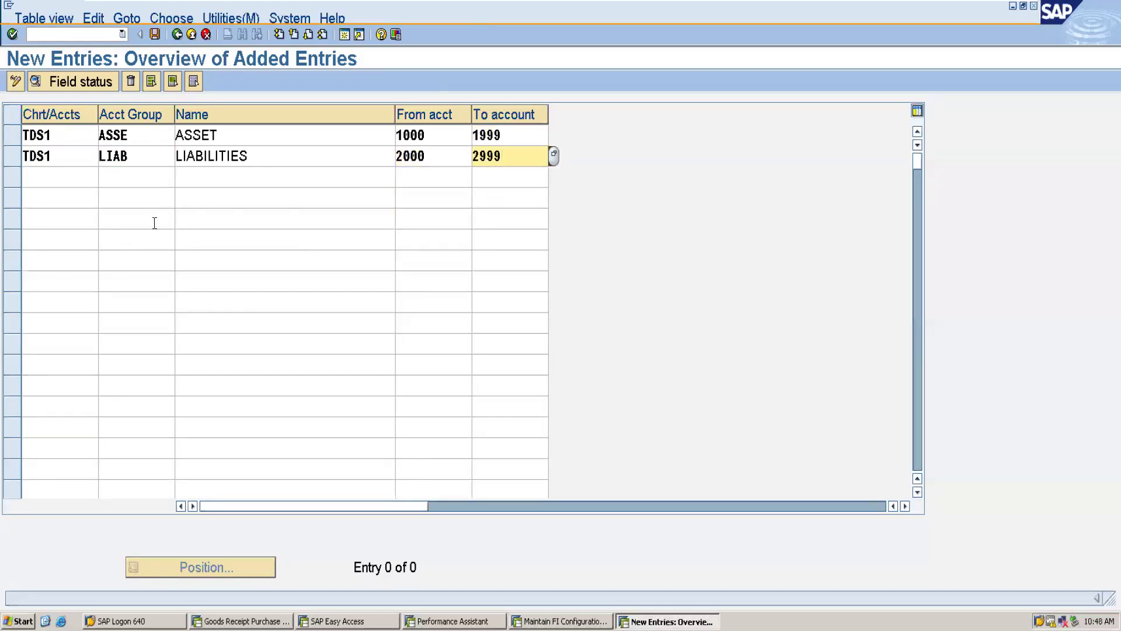
- Add a third account group REVE for chart of accounts TDS1 with the name REVENUES
left_click(38, 174)
type("TDS1")
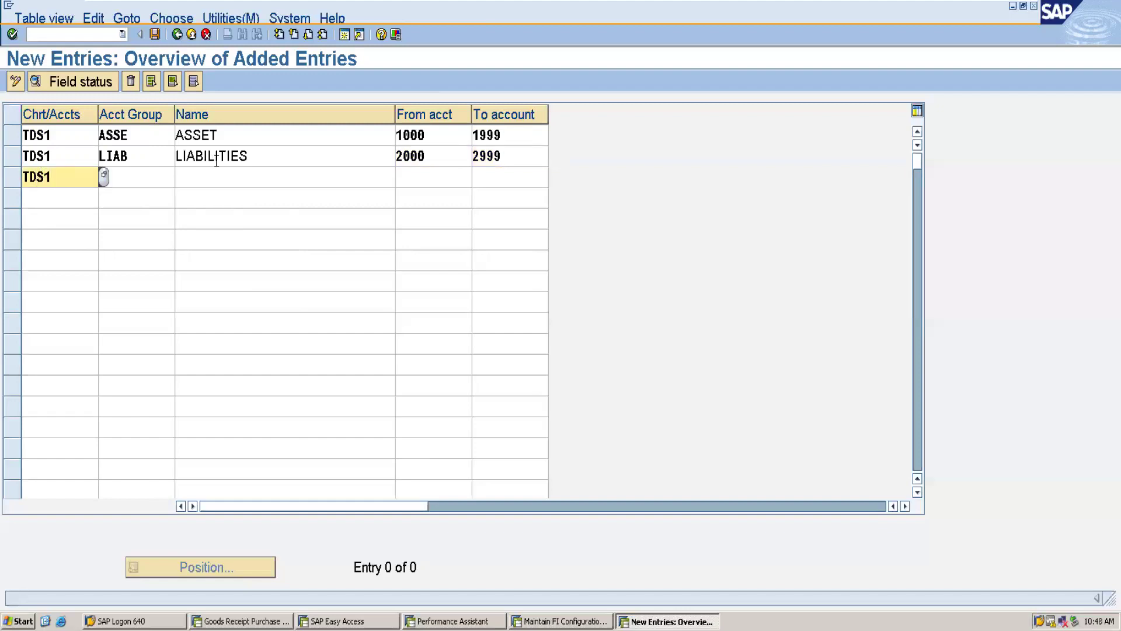
left_click(151, 174)
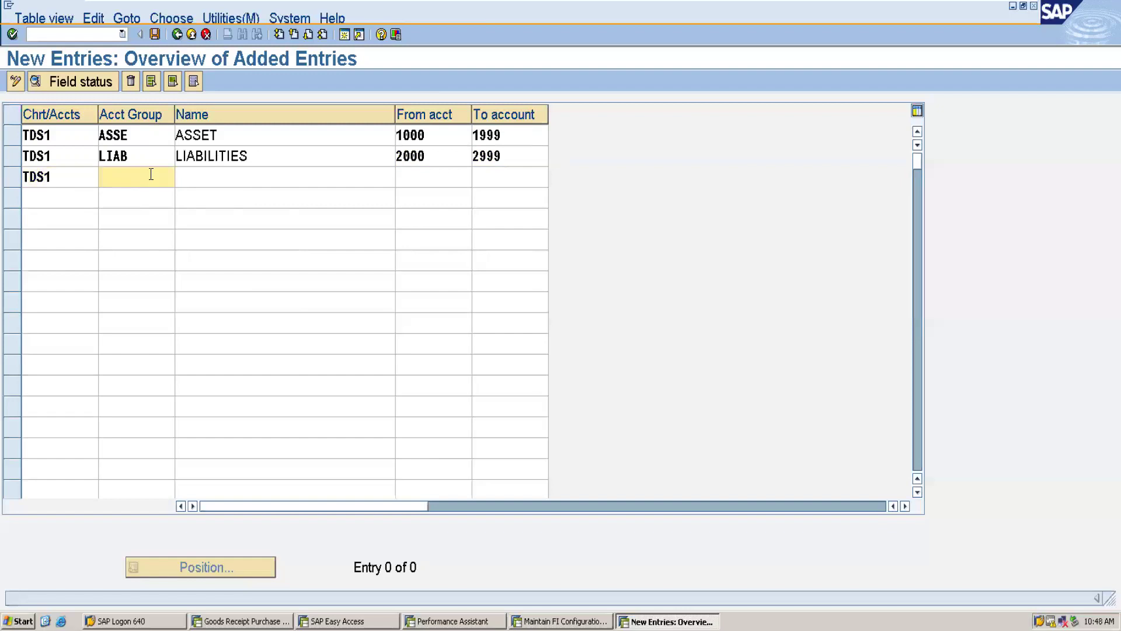
type("Re")
key("BackSpace")
type("eve")
key("BackSpace")
key("BackSpace")
key("BackSpace")
type("EVE")
left_click(238, 178)
type("R")
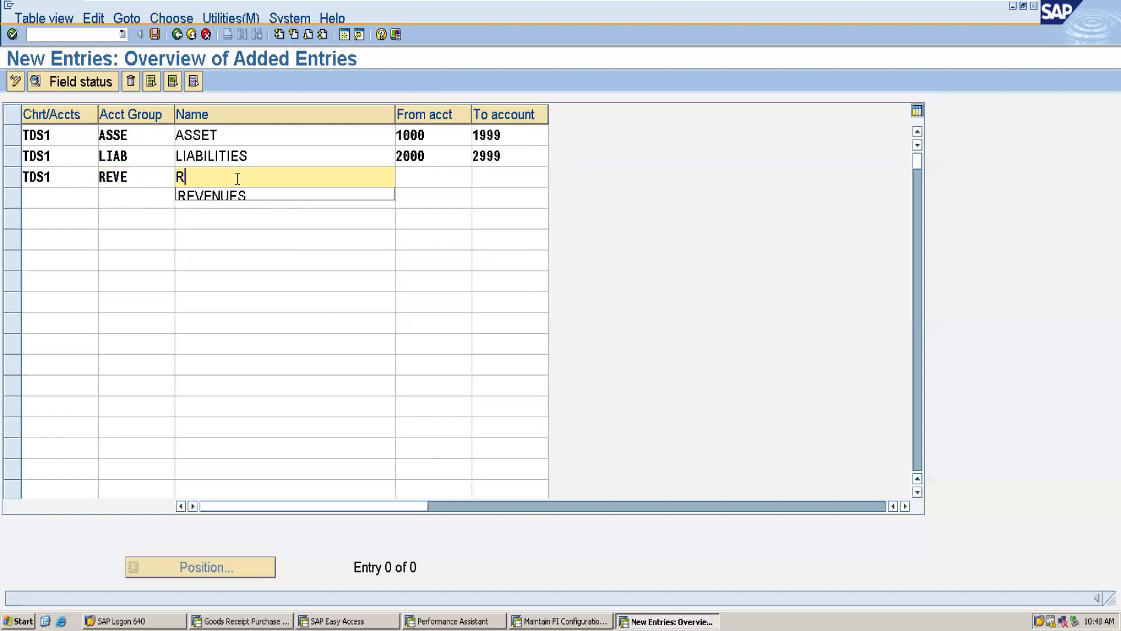
left_click(233, 197)
- Set the REVENUES group's account range from 3000 to 3999
left_click(407, 172)
type("3000")
key("Tab")
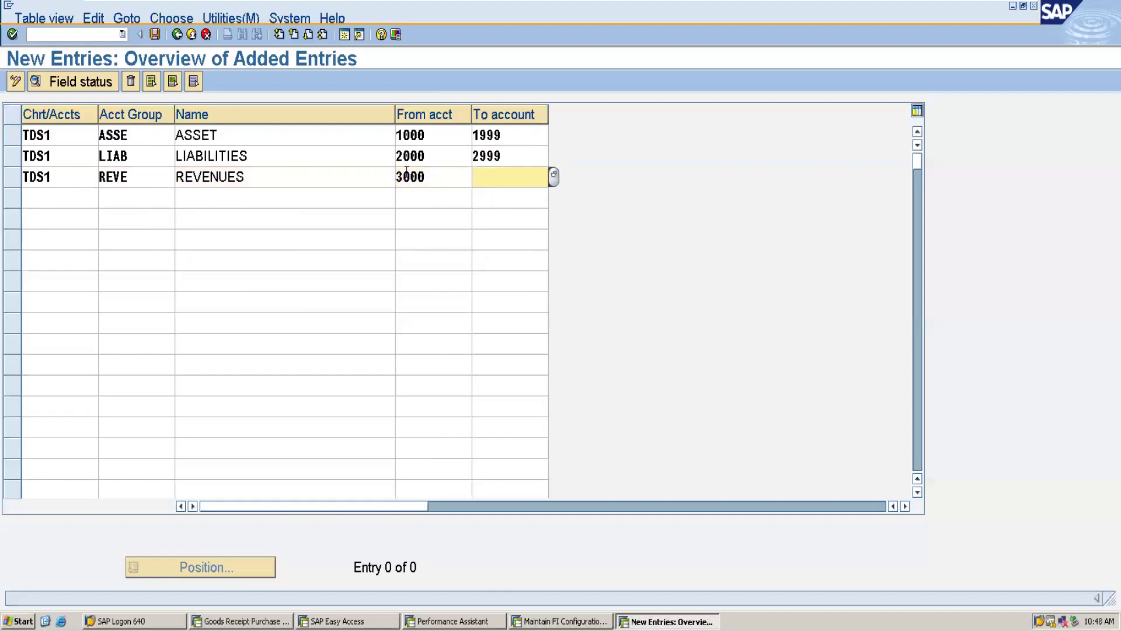
type("3999")
- Add a fourth account group EXPE for chart of accounts TDS1 with the name EXPENSES
left_click(79, 199)
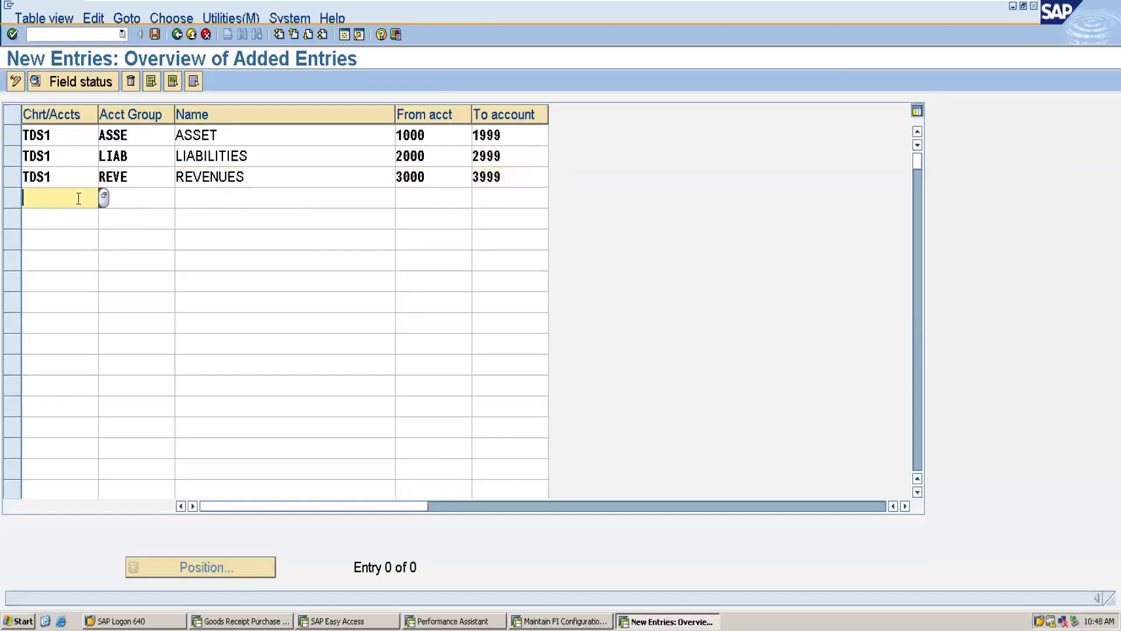
type("TDS1")
left_click(117, 198)
type("EXPE")
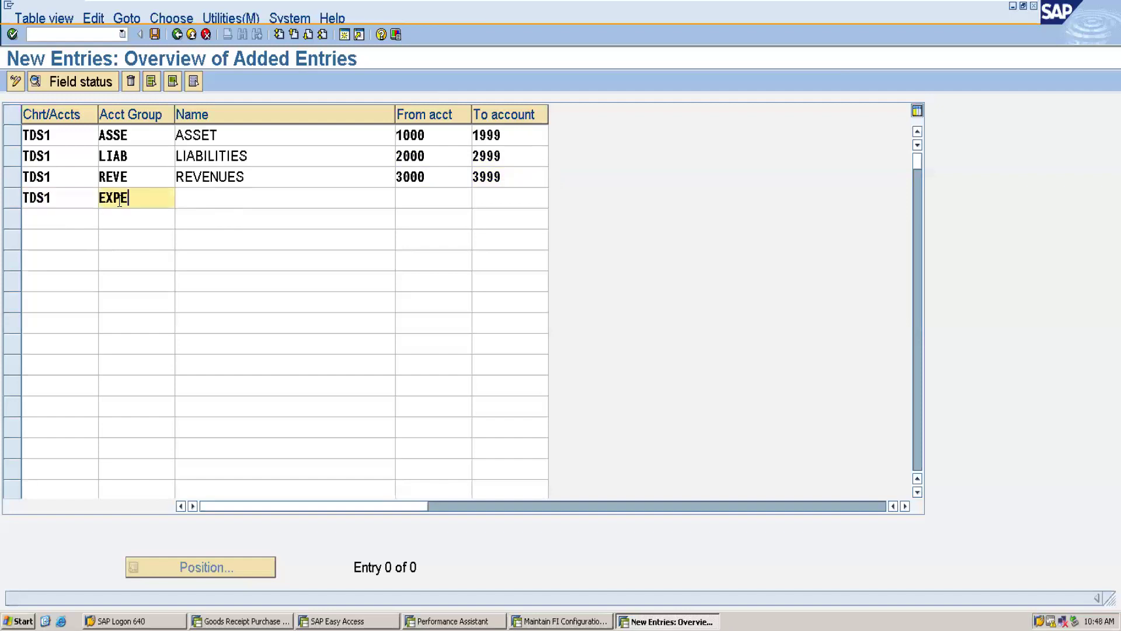
left_click(220, 199)
type("EXPENSES")
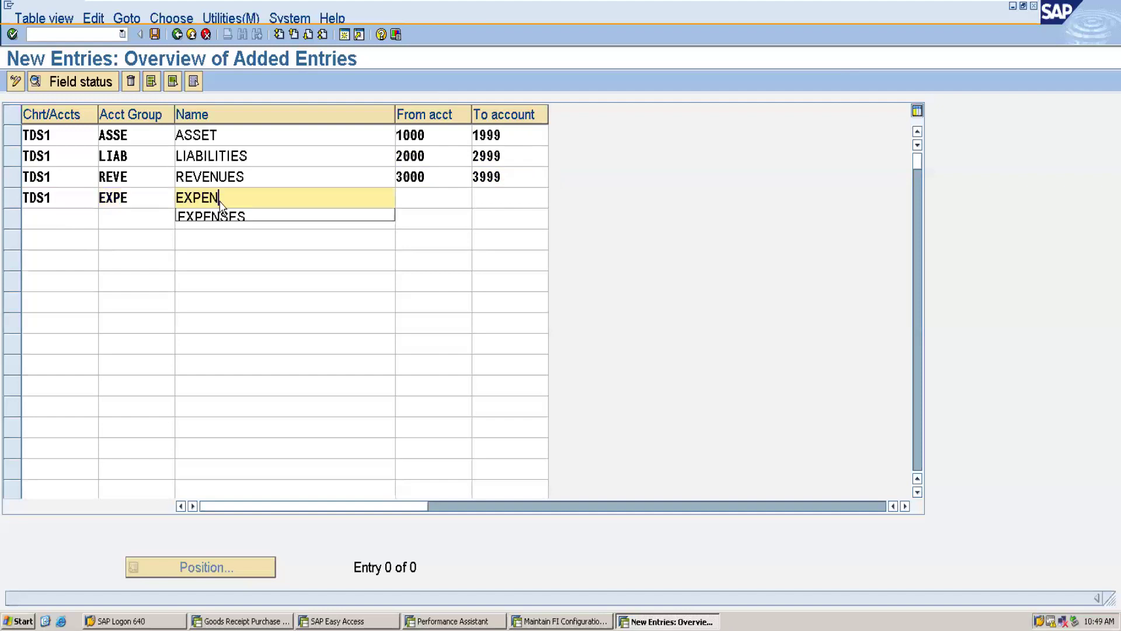
- Set the EXPENSES group's account range from 4000 to 4999
left_click(415, 201)
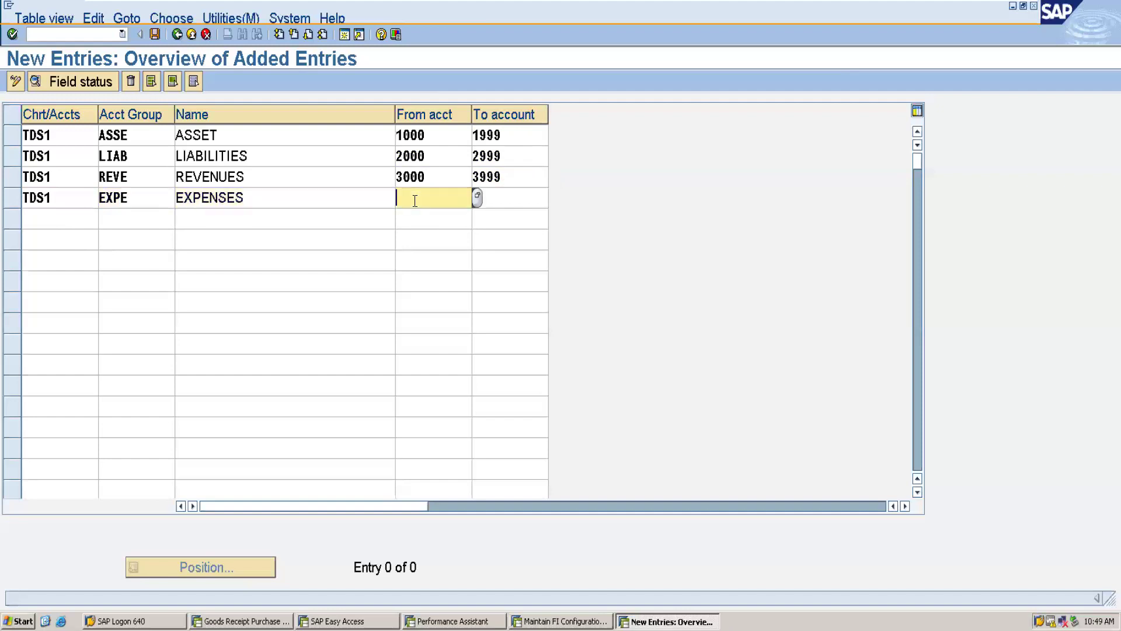
type("400")
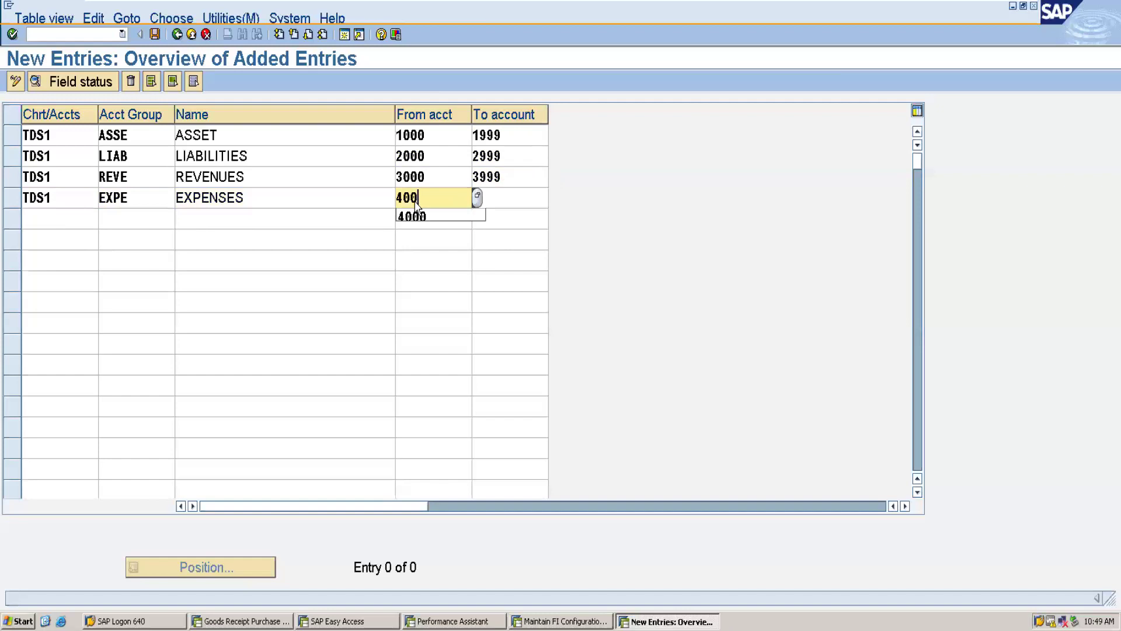
type("0")
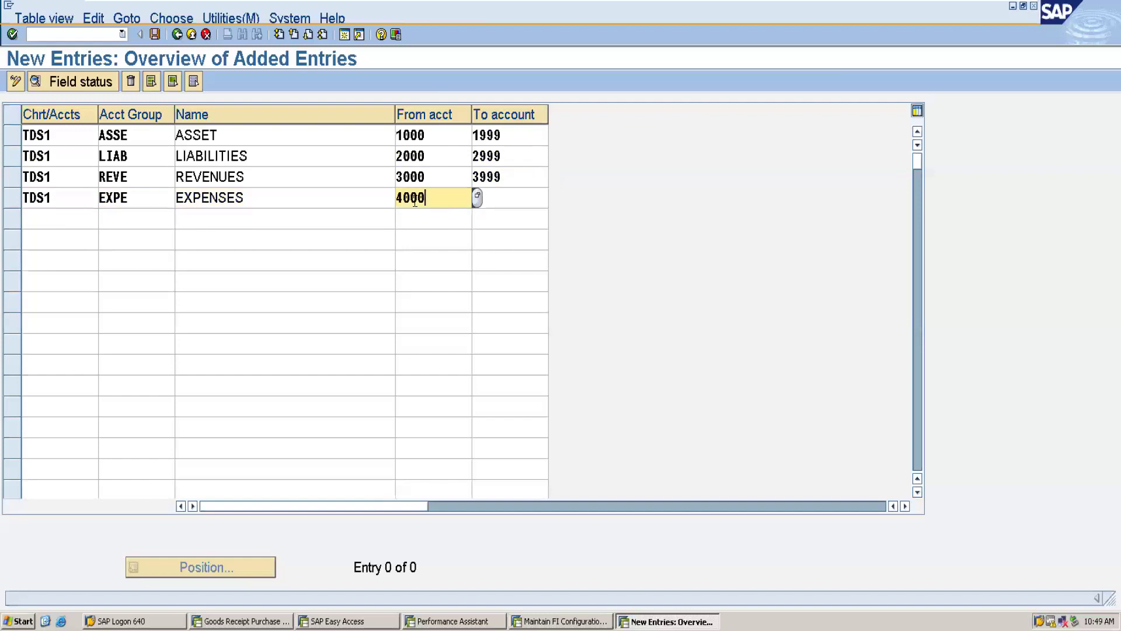
key("Tab")
type("4")
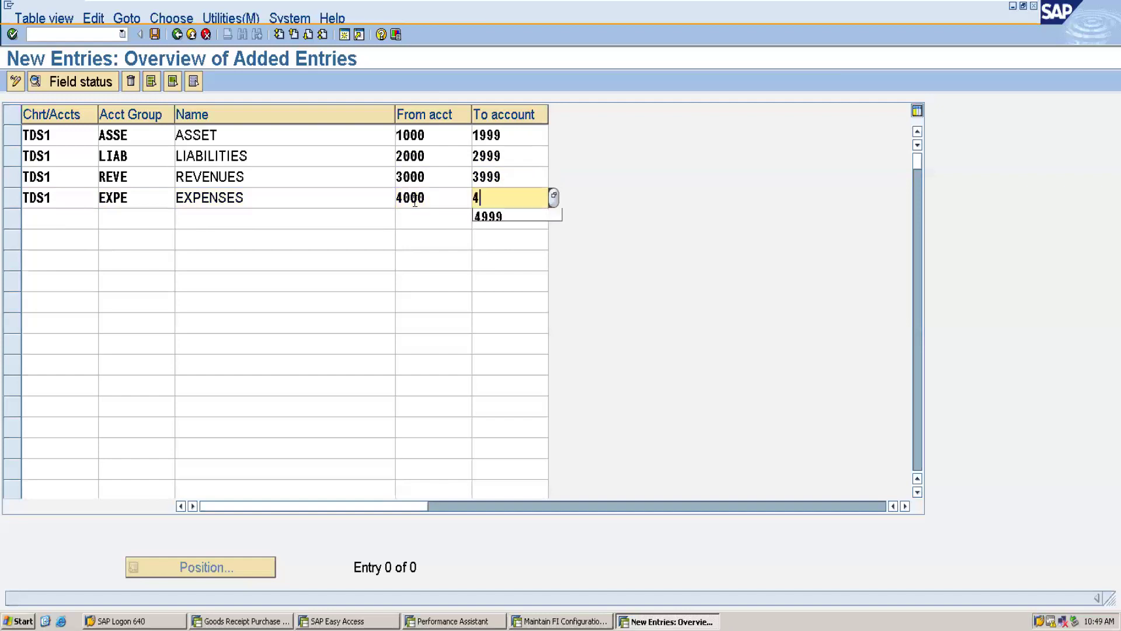
type("9999")
key("BackSpace")
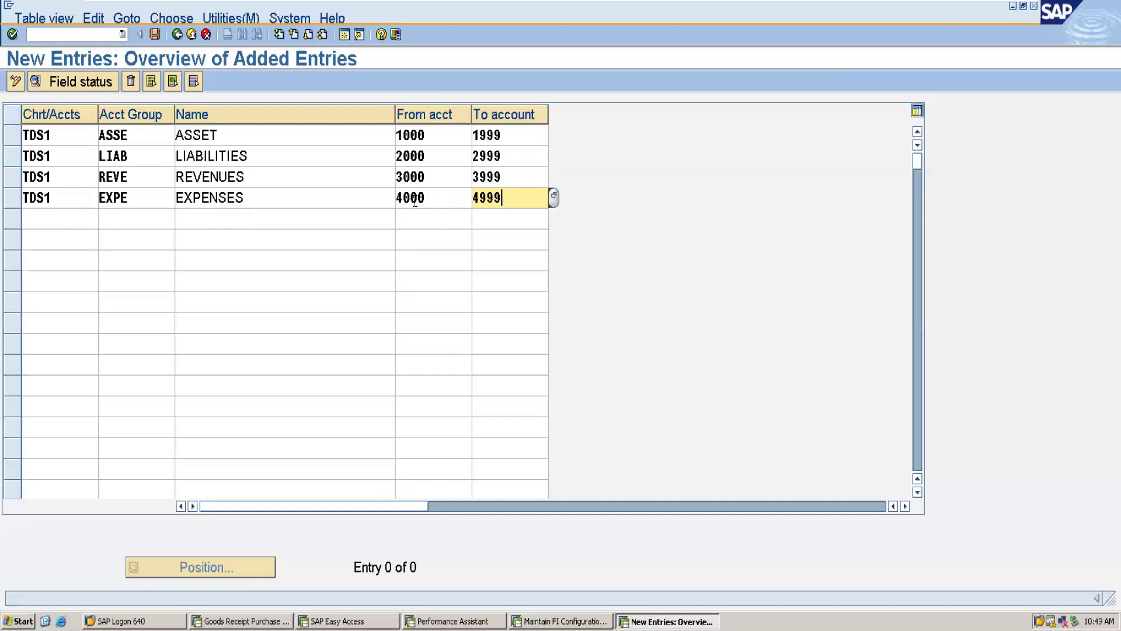
- Save the new account groups under customizing request DMOK900006 and return to the implementation guide structure
left_click(155, 35)
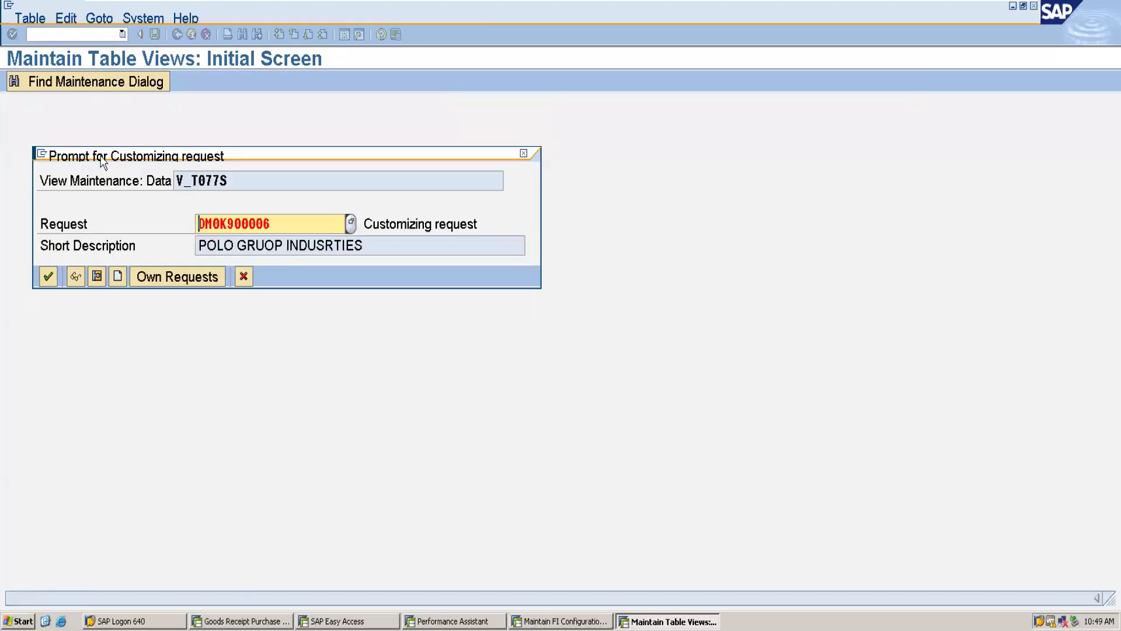
left_click(48, 276)
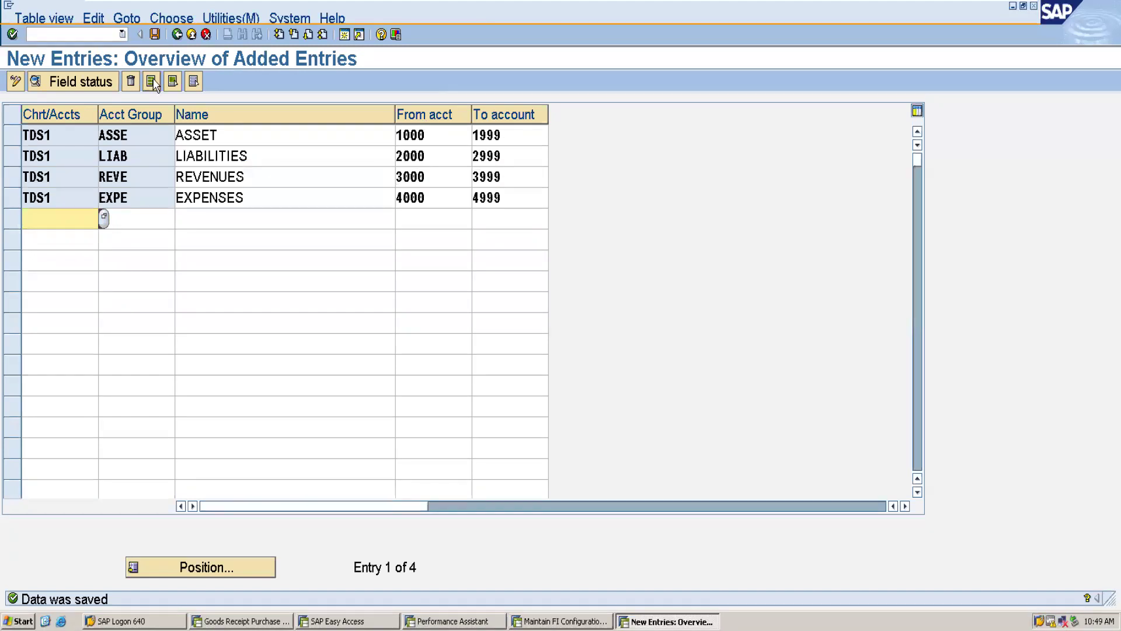
left_click(176, 34)
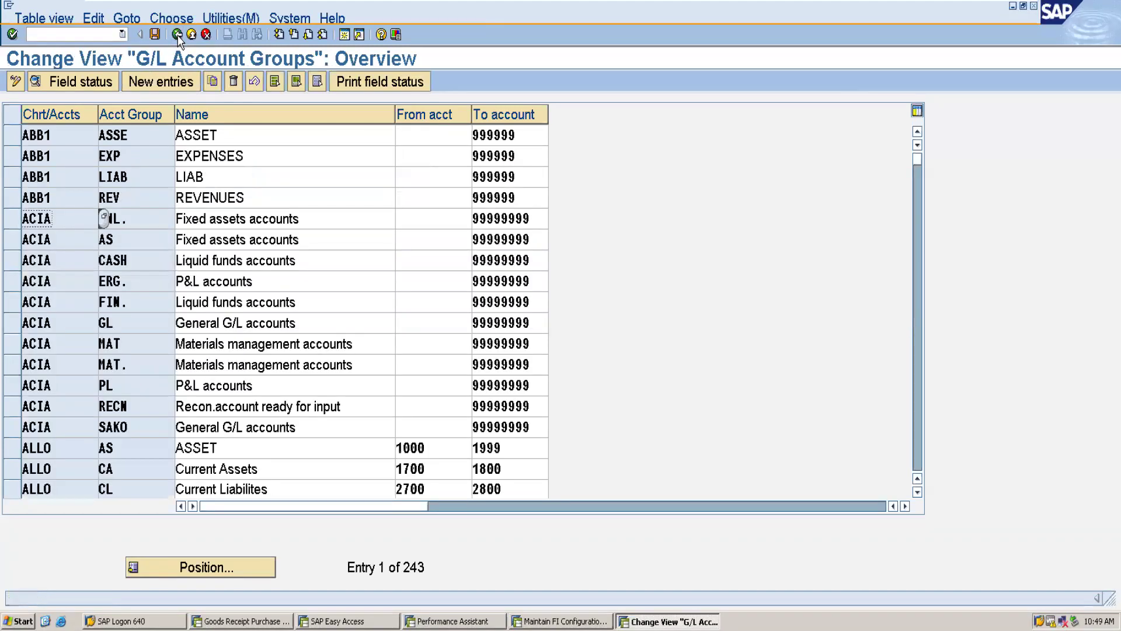
left_click(177, 34)
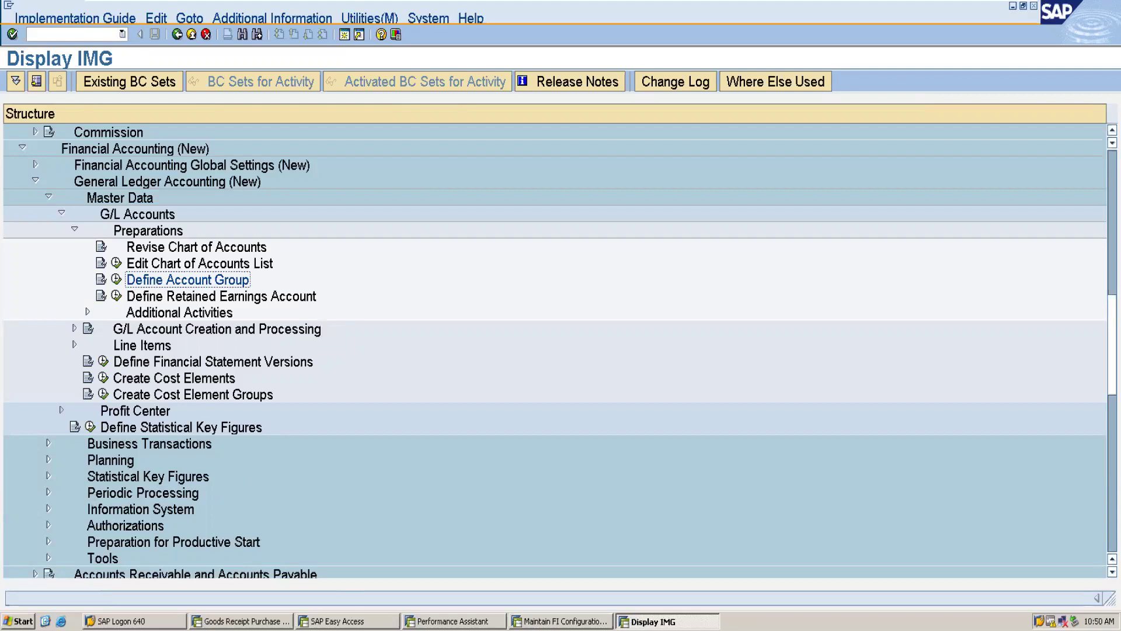
- Switch to the SAP Easy Access session and start transaction FS00 for central G/L account maintenance
left_click(337, 621)
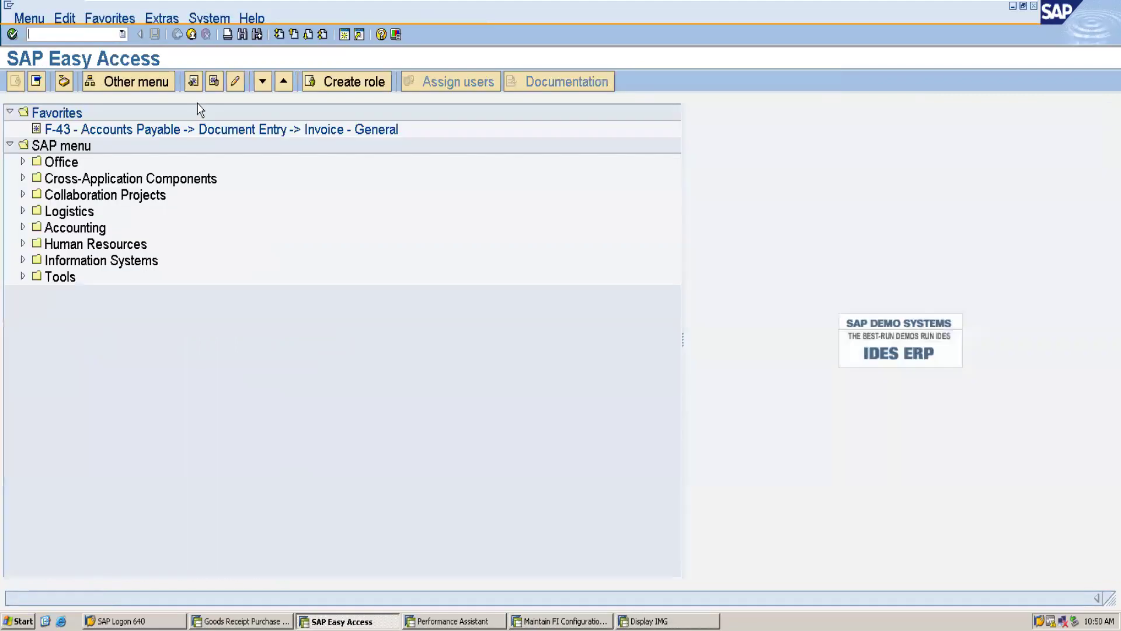
left_click(54, 33)
type("/NFS00")
key("Return")
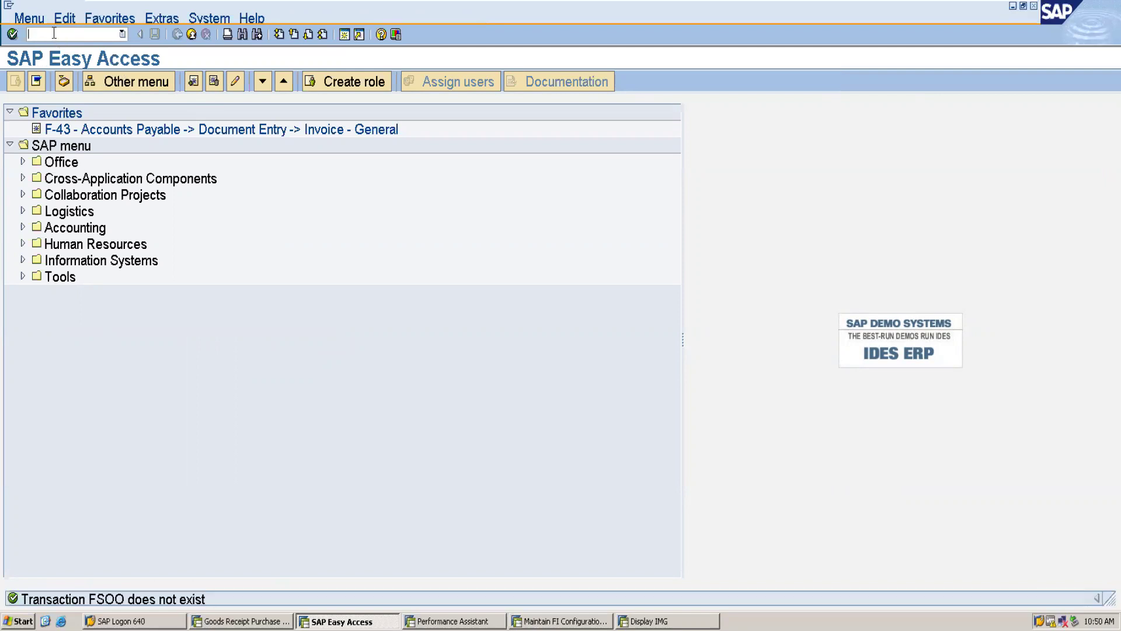
type("/NFS00")
key("Return")
type("/NFS00")
key("Return")
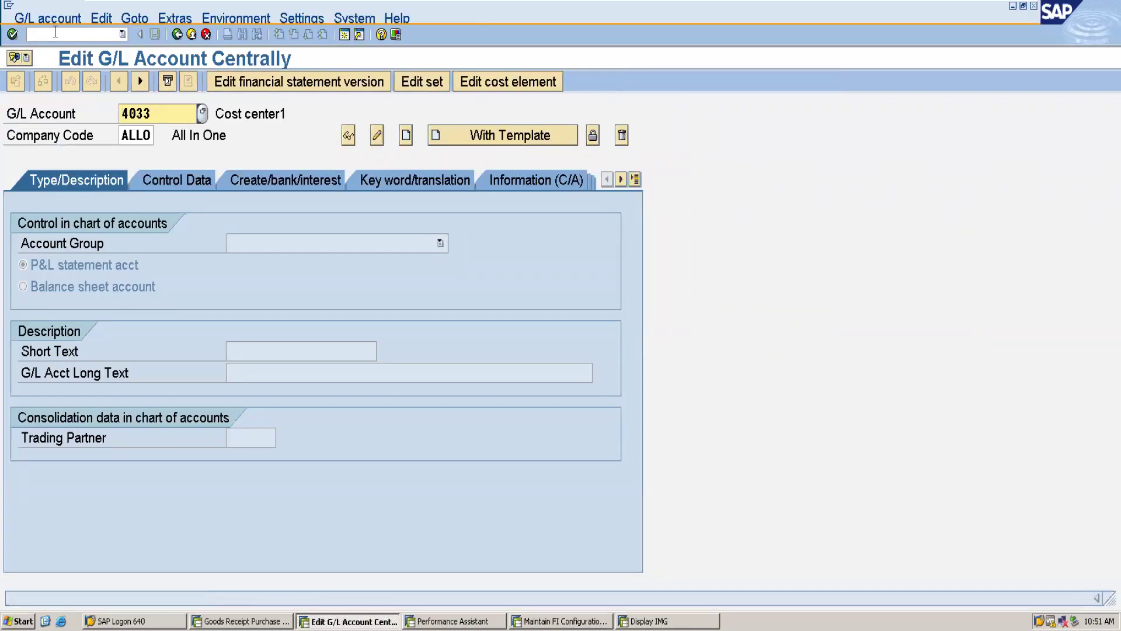
- Set the company code to 1750 for the central G/L account maintenance
left_click(123, 135)
key("Delete")
key("Delete")
key("Delete")
key("Delete")
type("1750")
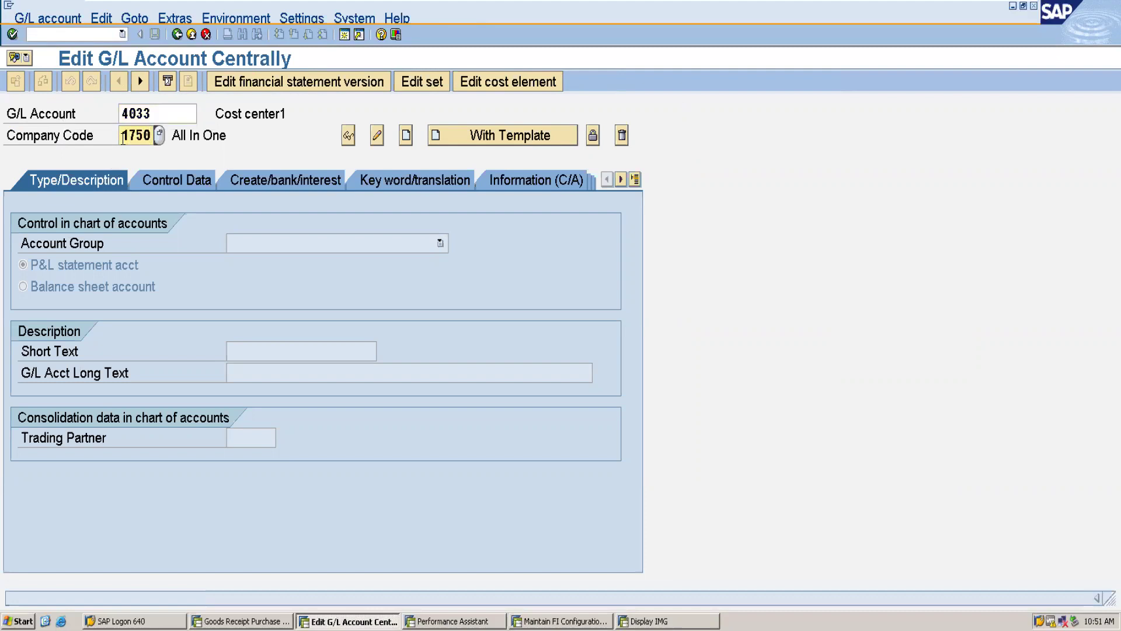
key("Return")
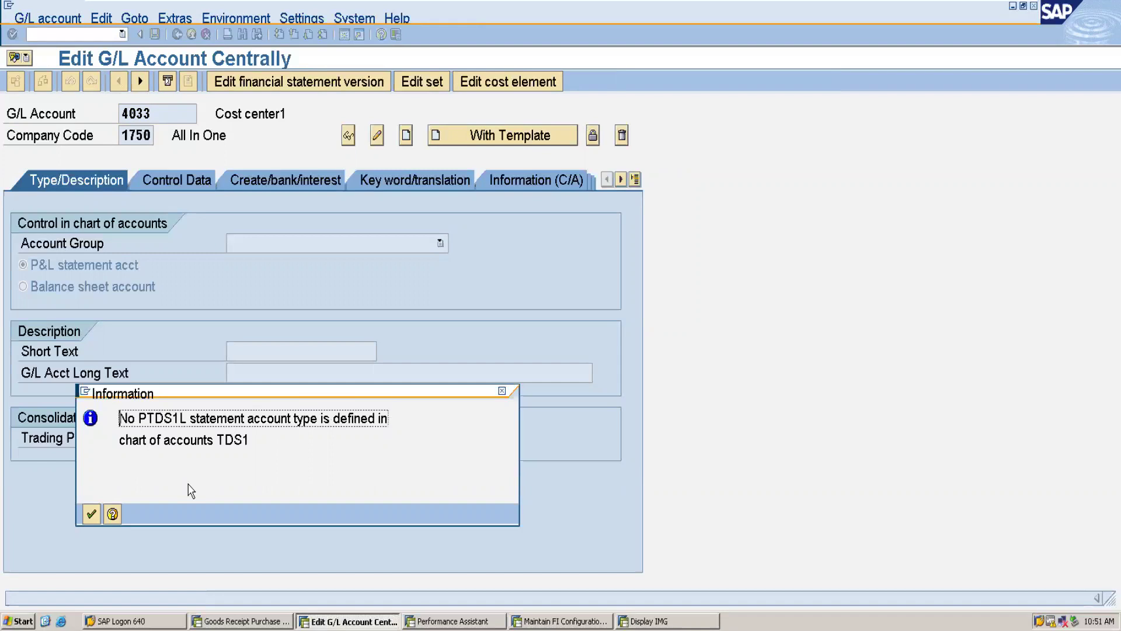
left_click(91, 515)
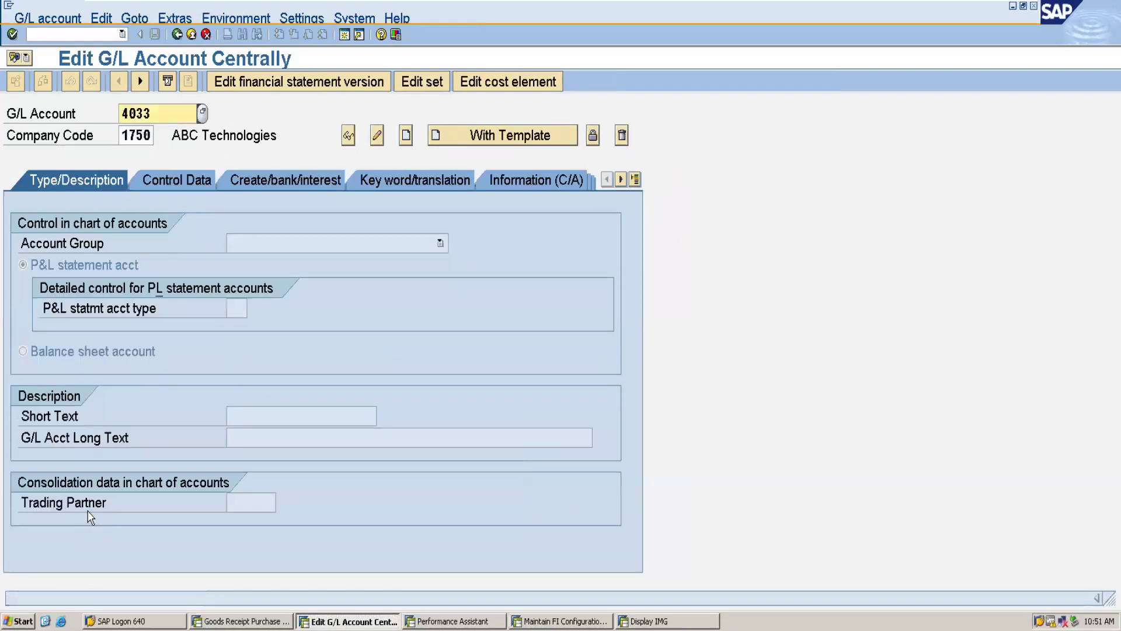
- Switch to the implementation guide session and open Define Retained Earnings Account for chart of accounts TDS1
left_click(672, 619)
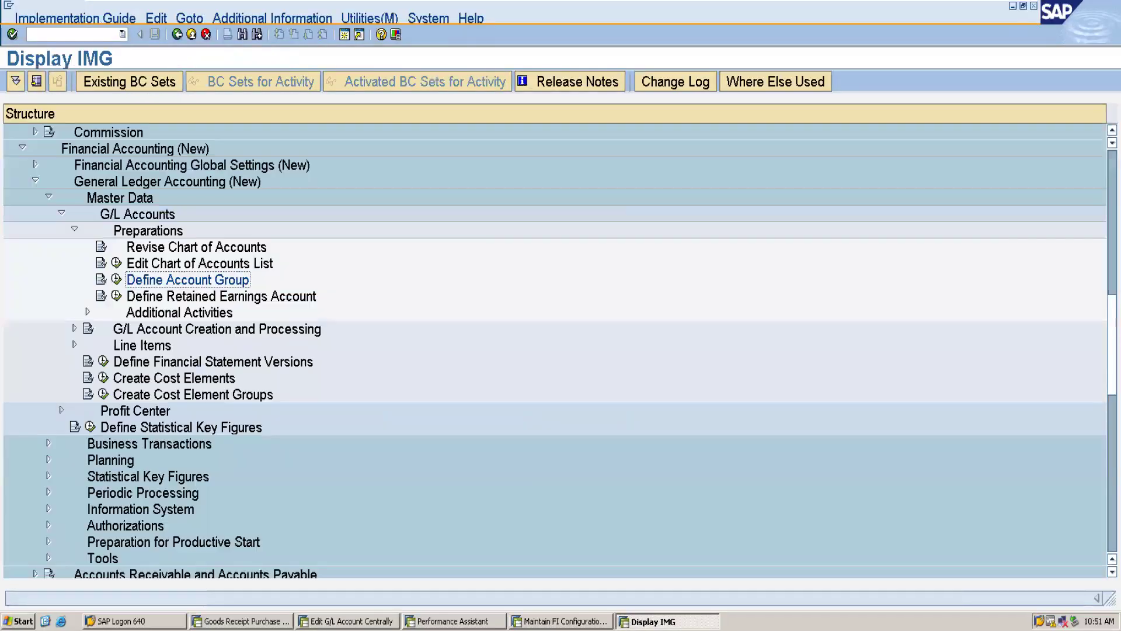
left_click(118, 296)
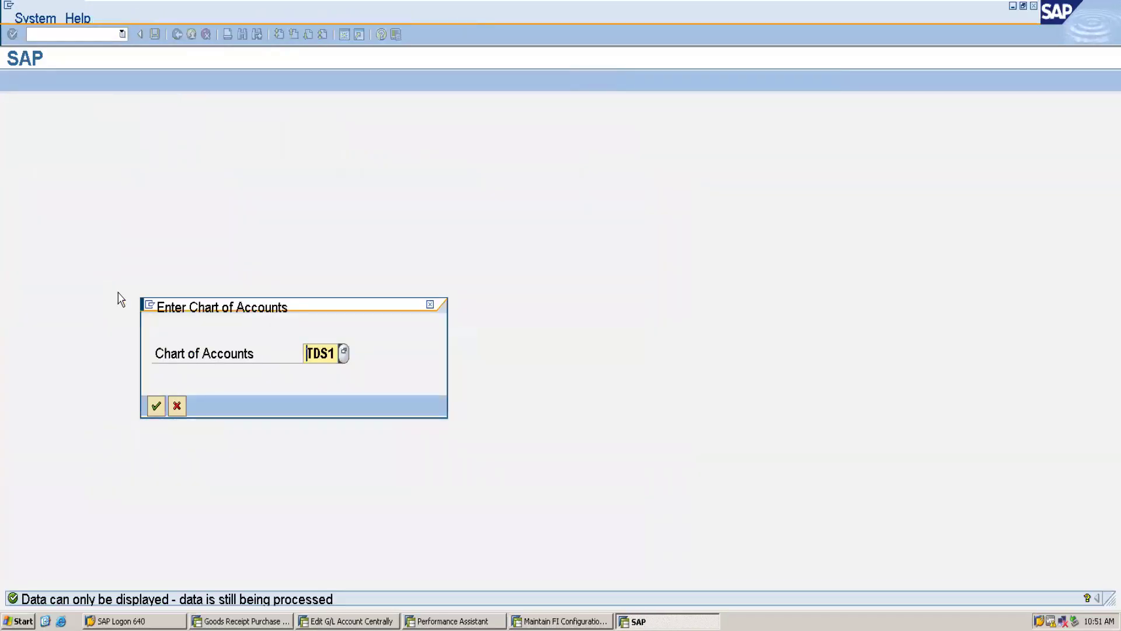
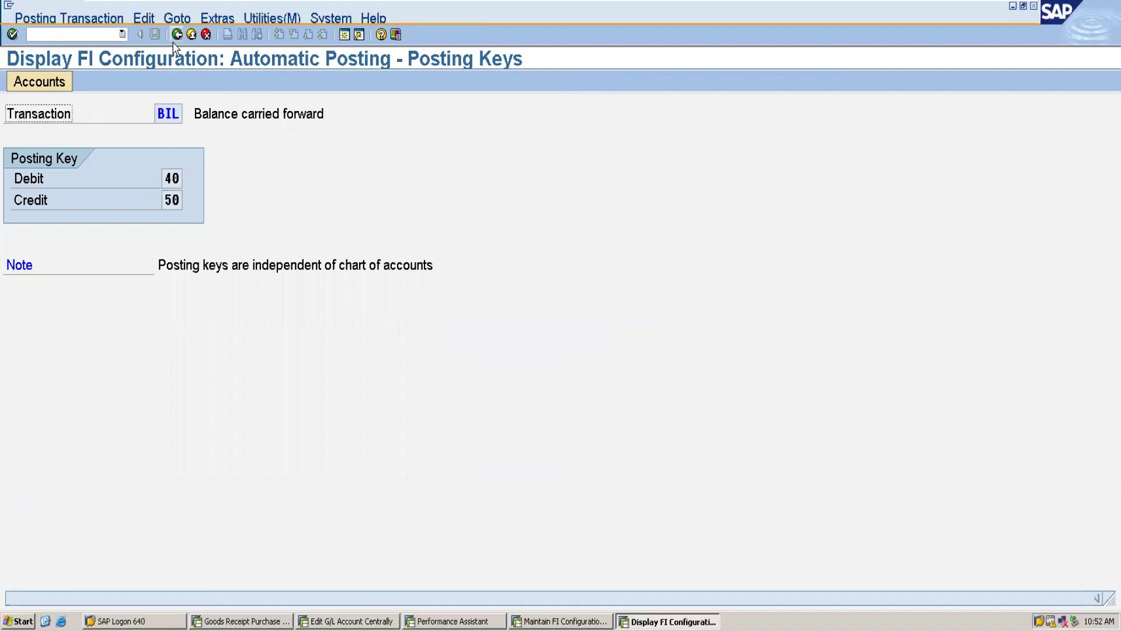
left_click(117, 296)
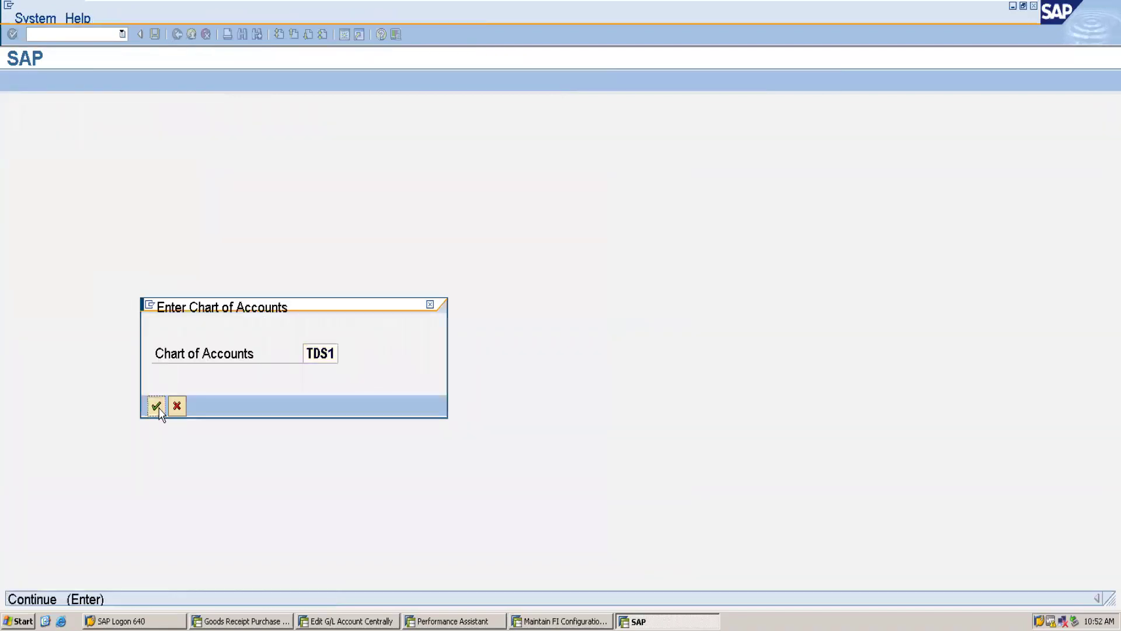
left_click(156, 406)
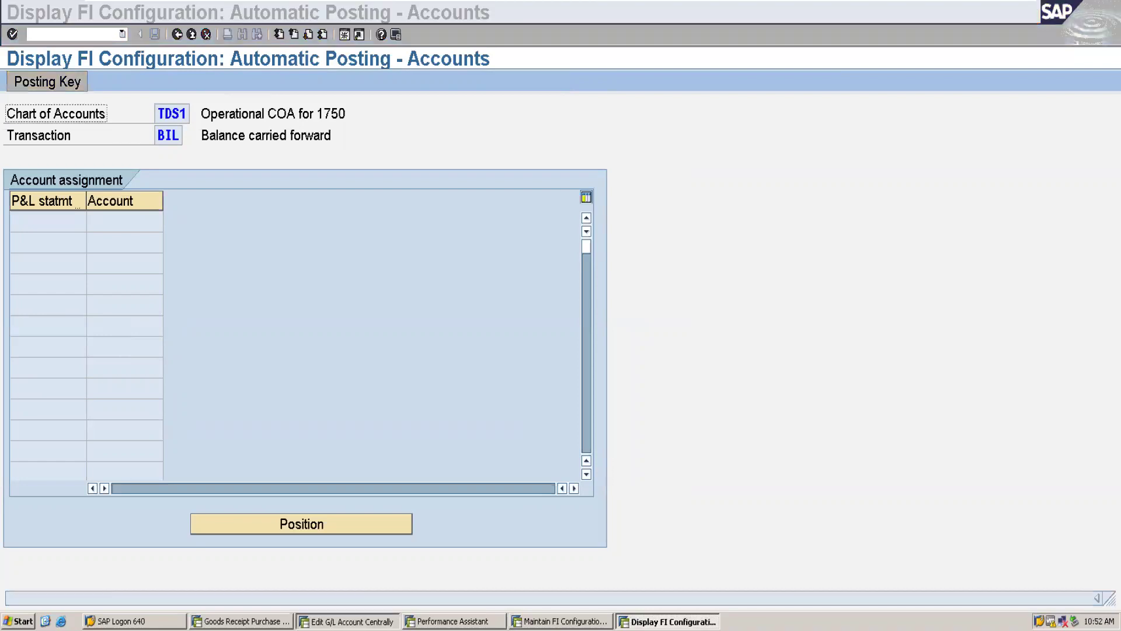
- Exit the central G/L account maintenance and try reopening Define Retained Earnings Account for chart of accounts TDS1 in change mode
key("alt+Tab")
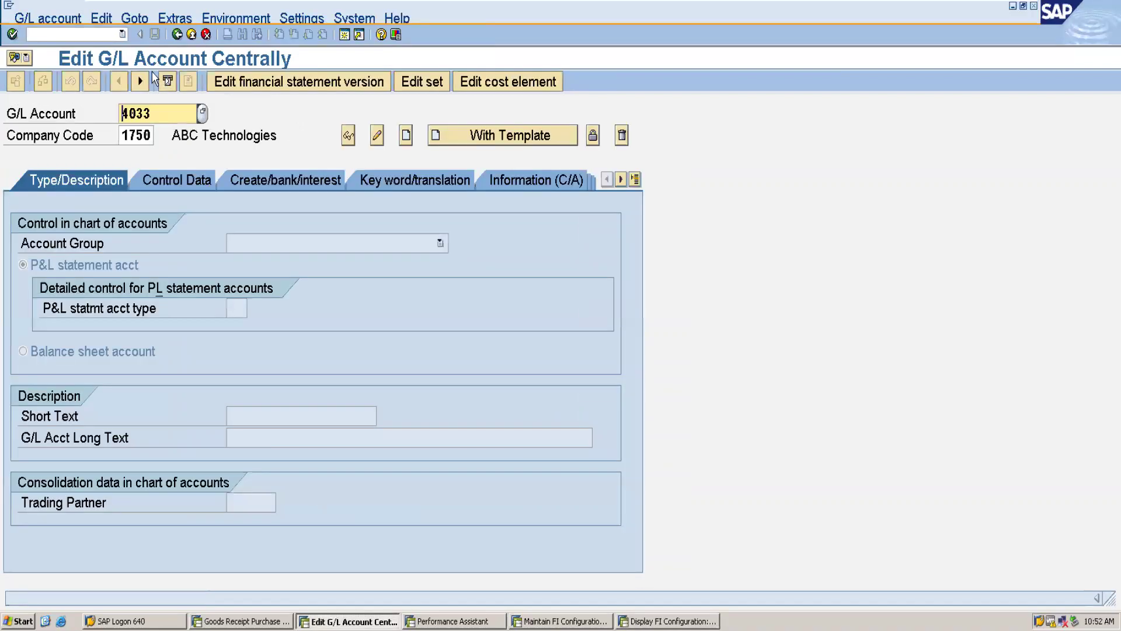
left_click(177, 35)
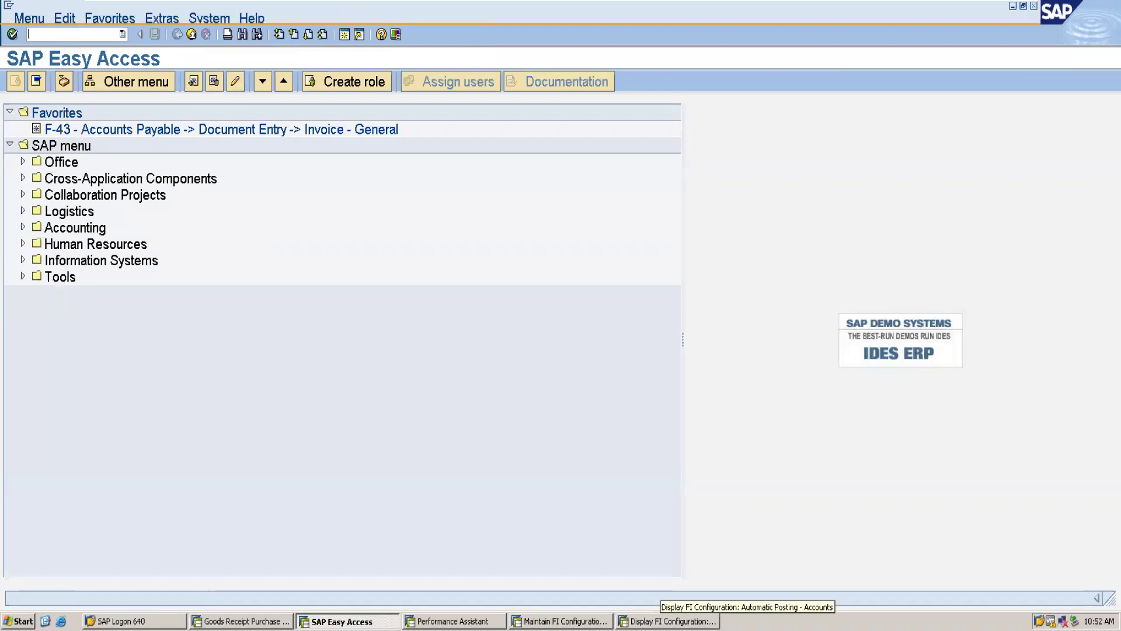
left_click(665, 620)
mouse_move(87, 5)
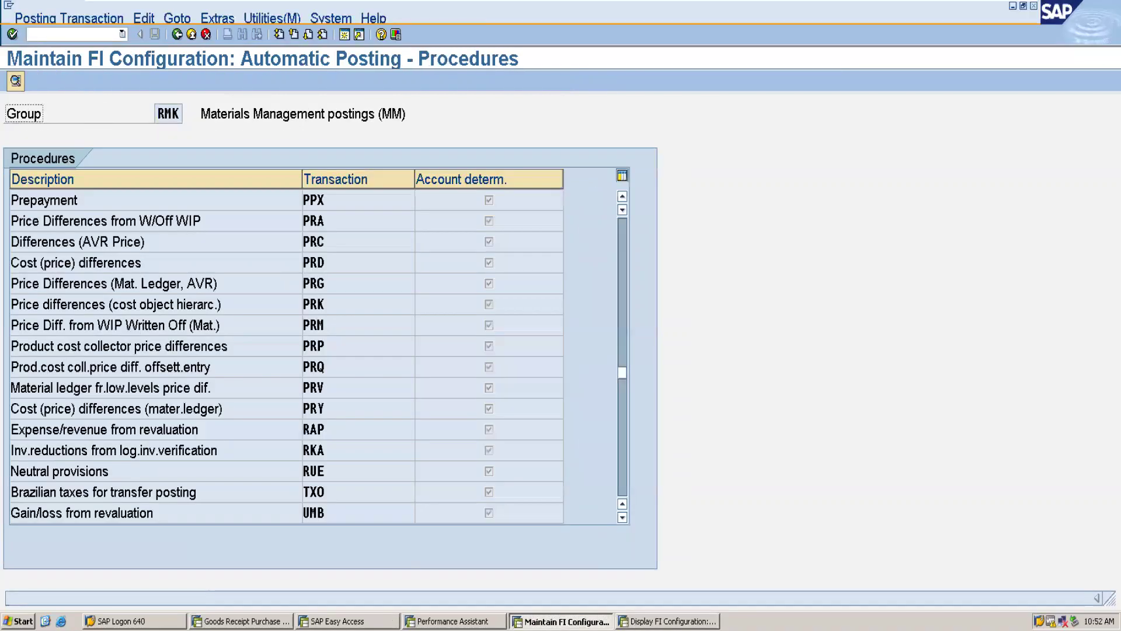
key("alt+Tab")
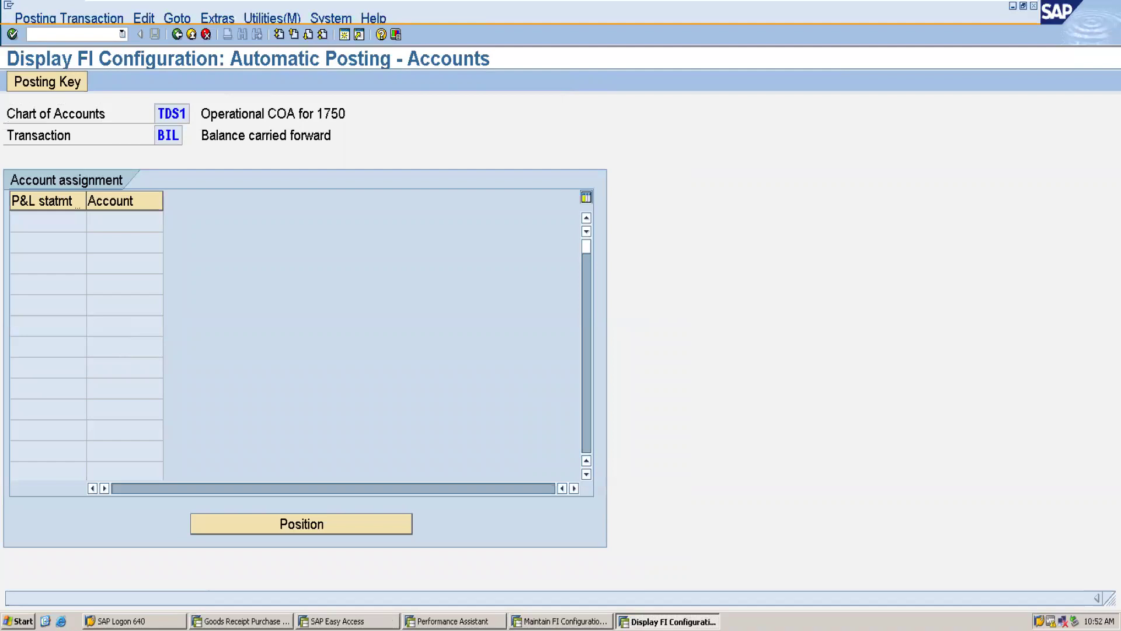
left_click(73, 230)
left_click(177, 35)
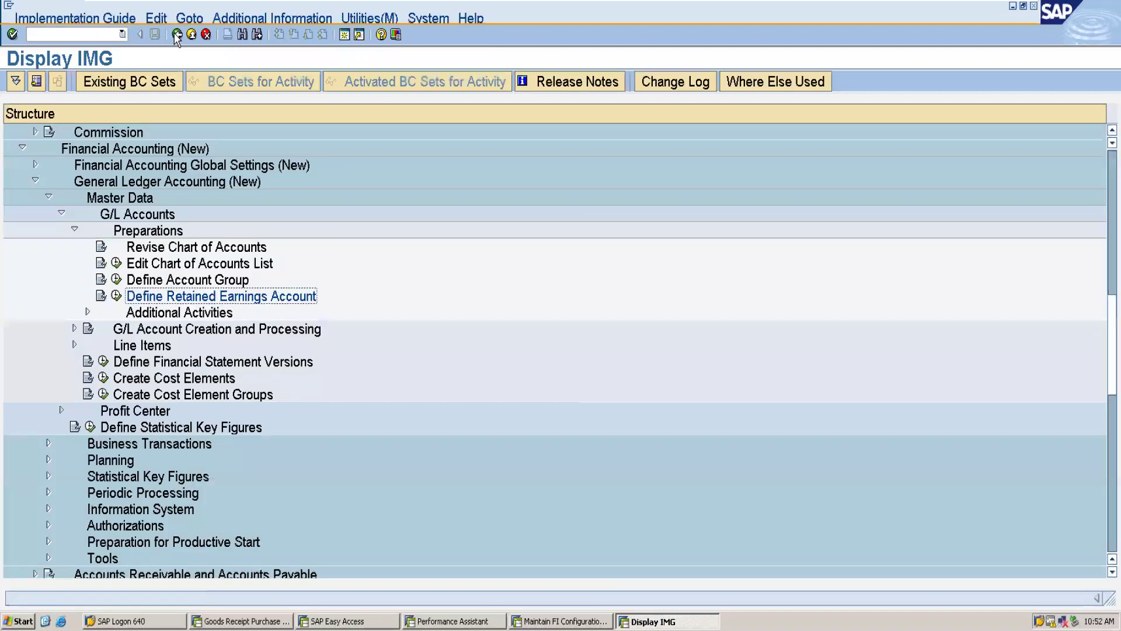
left_click(116, 297)
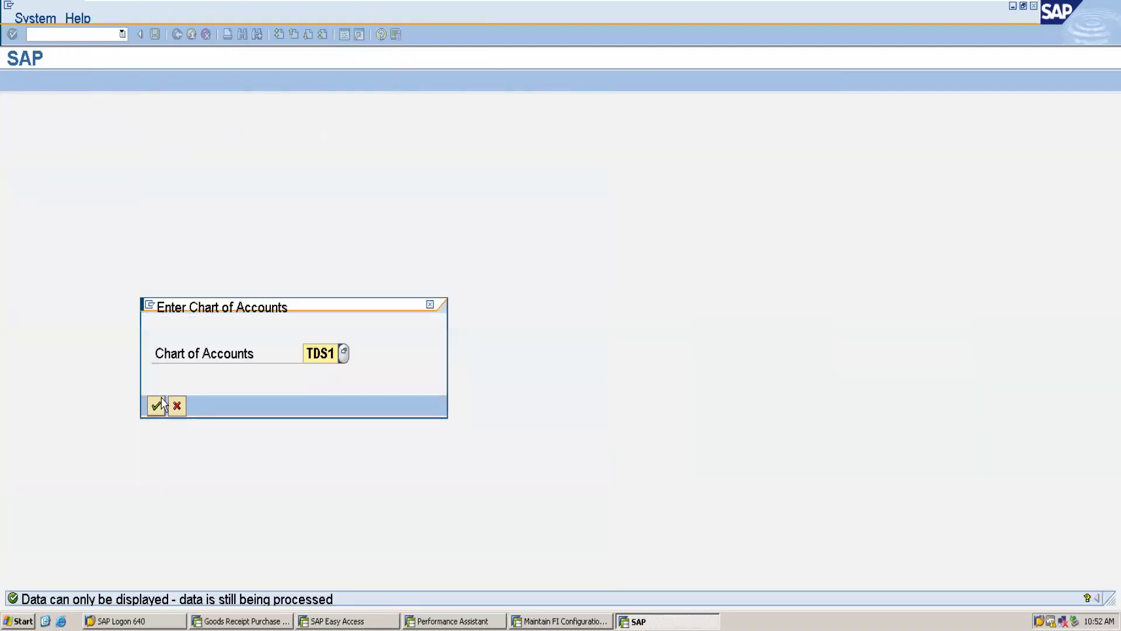
left_click(162, 405)
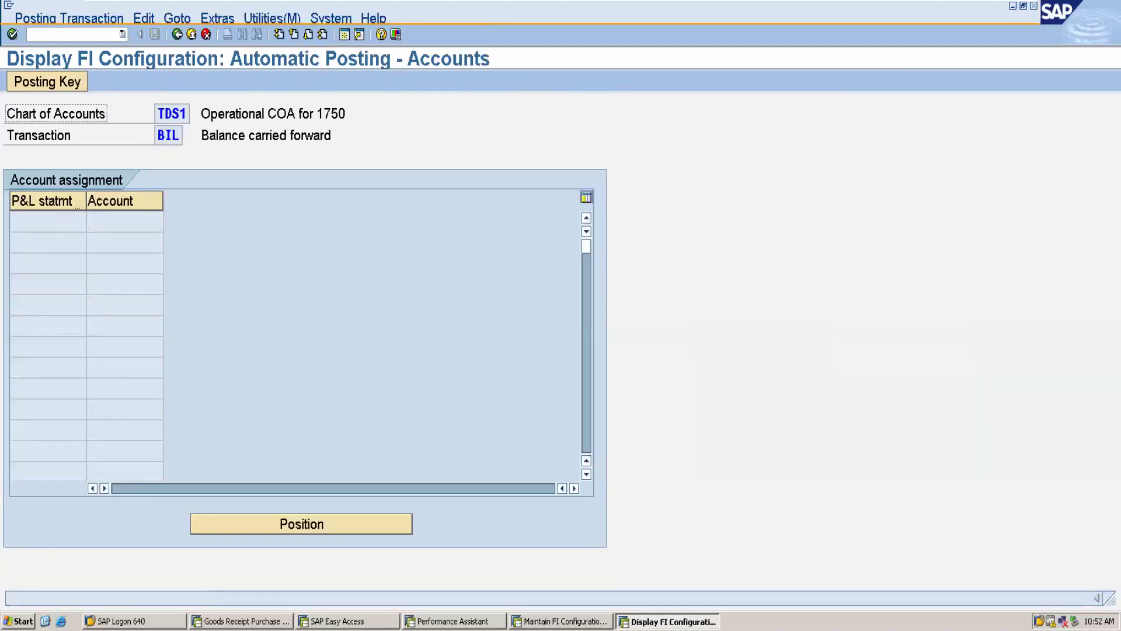
- Close the session holding the Materials Management automatic posting procedures and reopen Define Retained Earnings Account for chart of accounts TDS1
right_click(582, 621)
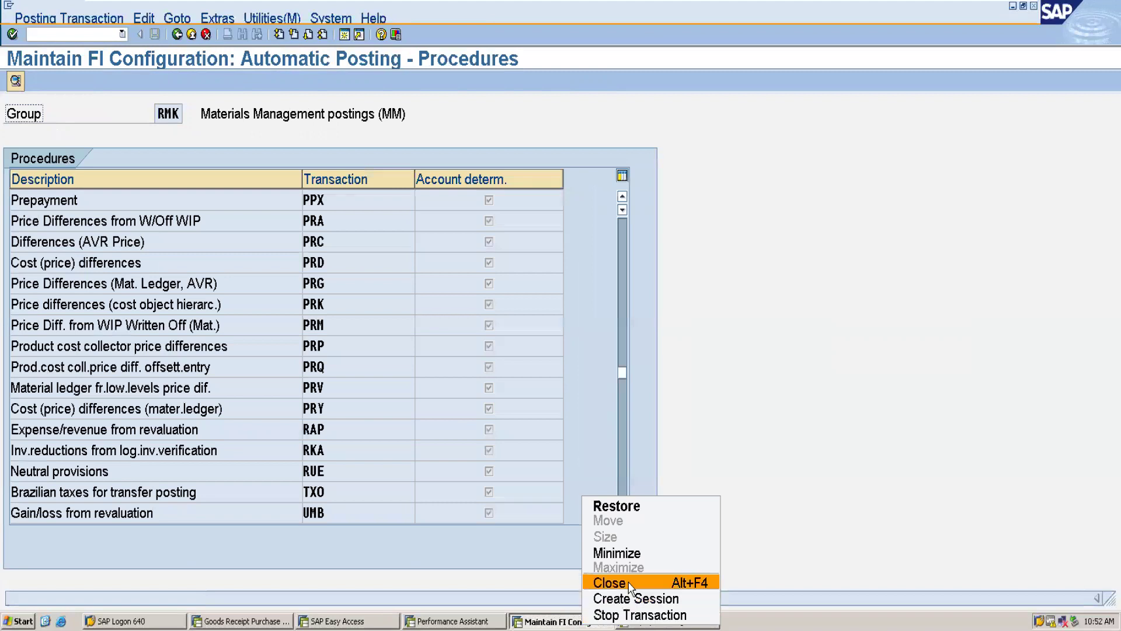
left_click(610, 582)
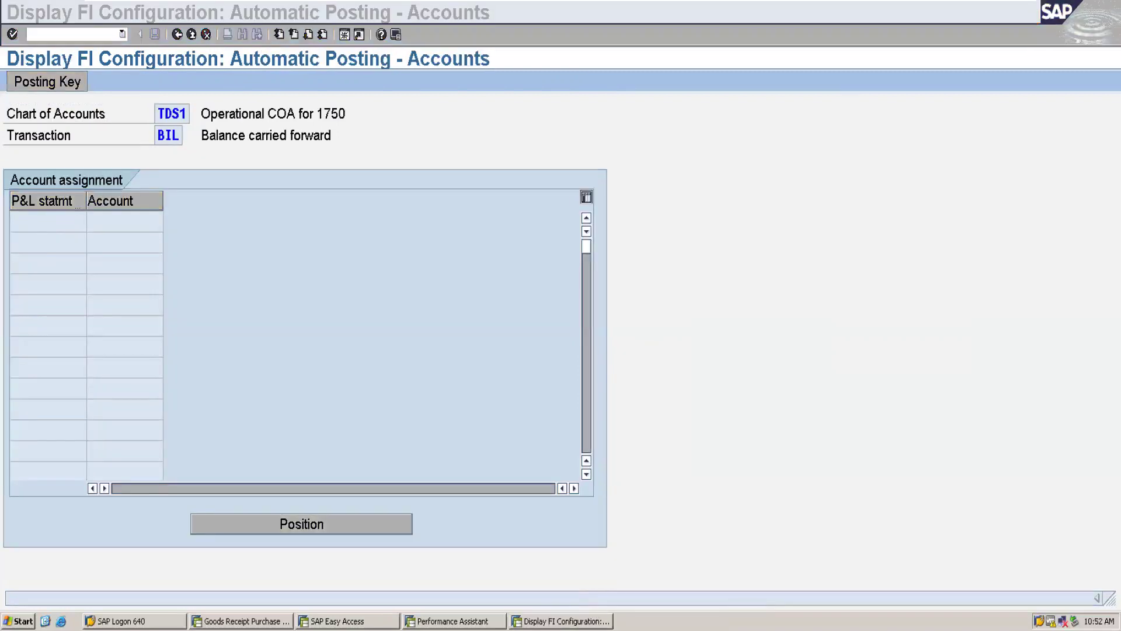
left_click(177, 35)
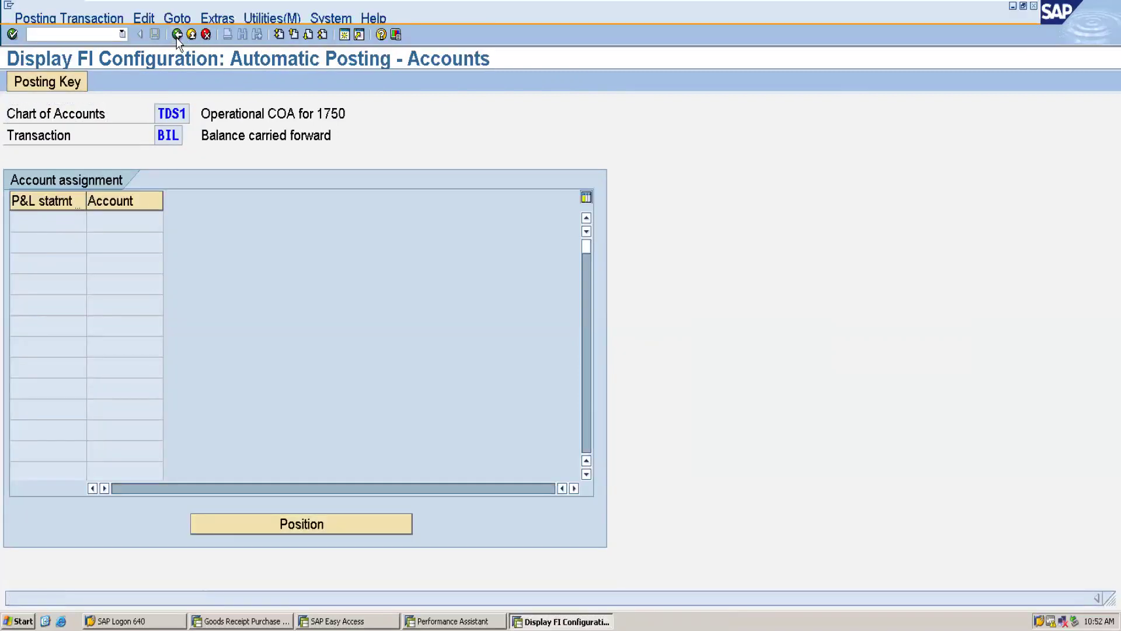
left_click(116, 296)
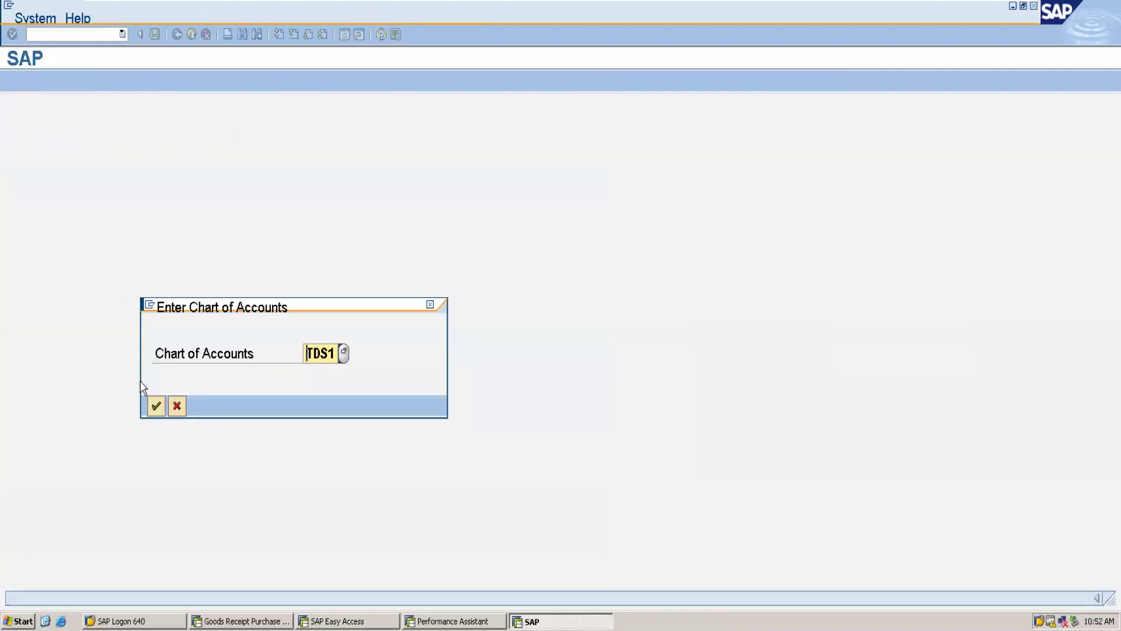
left_click(156, 406)
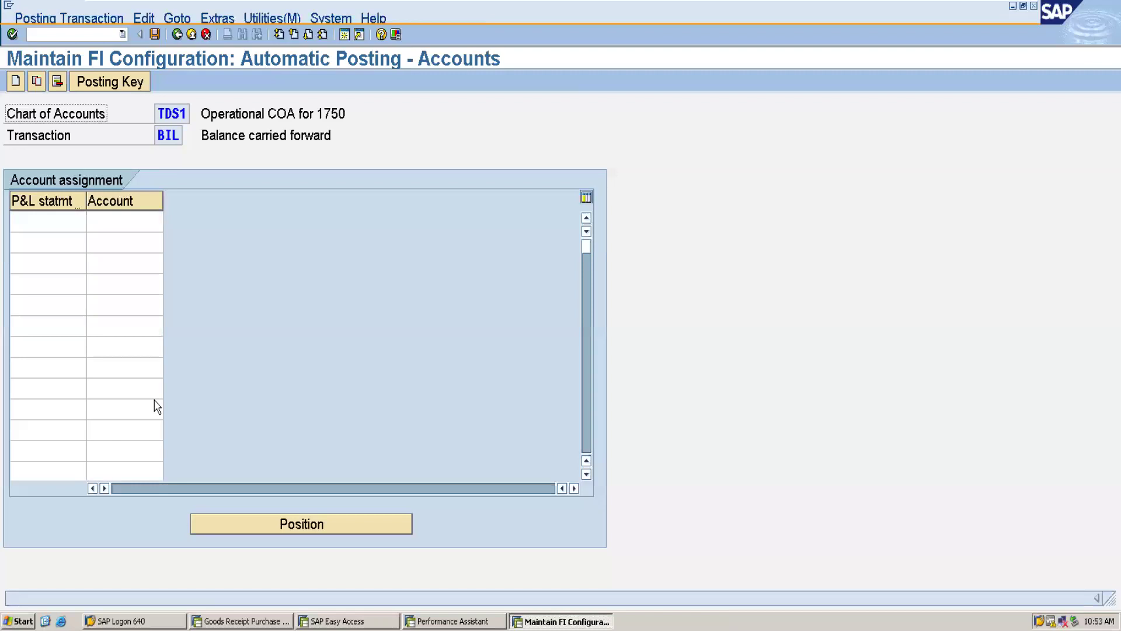
- Enter X as the P&L statement account type for chart of accounts TDS1, leave its account blank, and save under customizing request DM0K900006
left_click(48, 227)
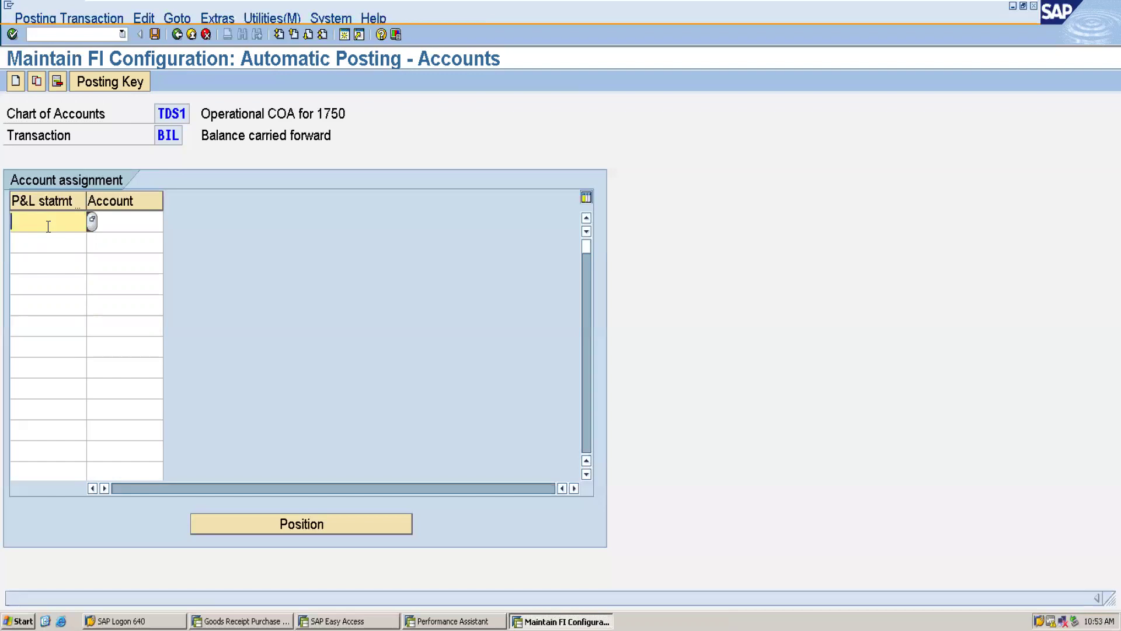
type("X")
left_click(155, 35)
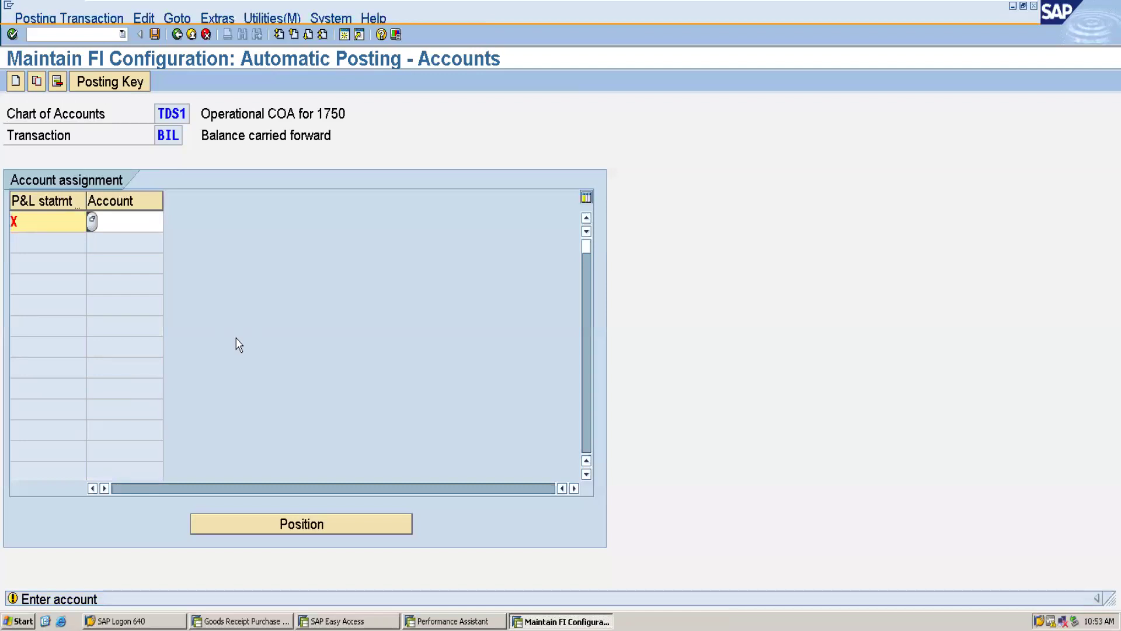
key("Return")
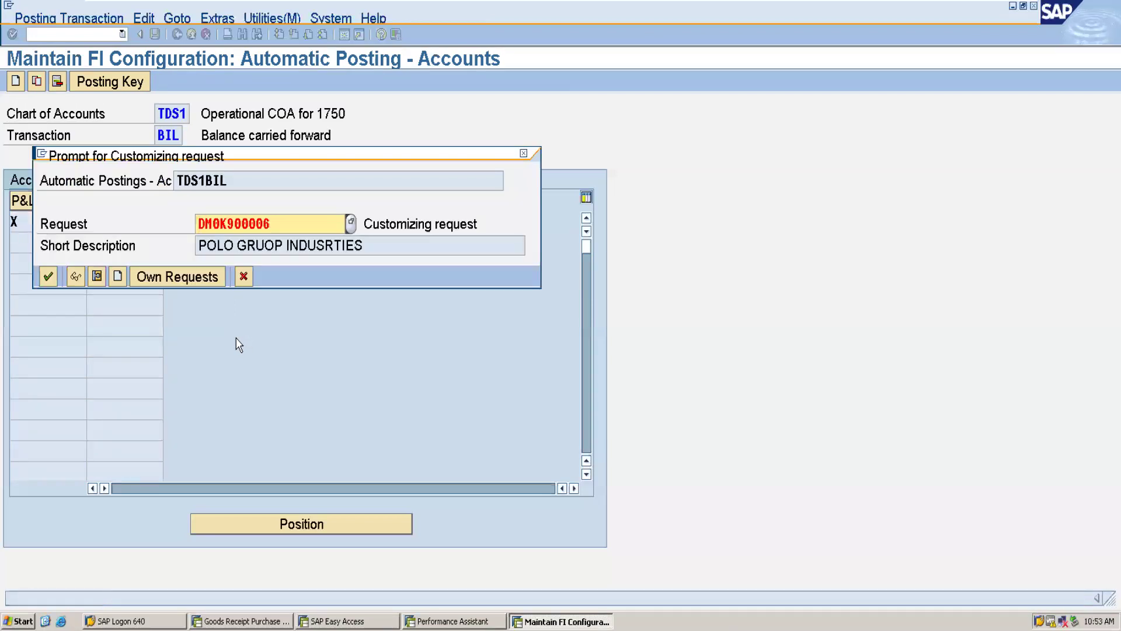
left_click(48, 276)
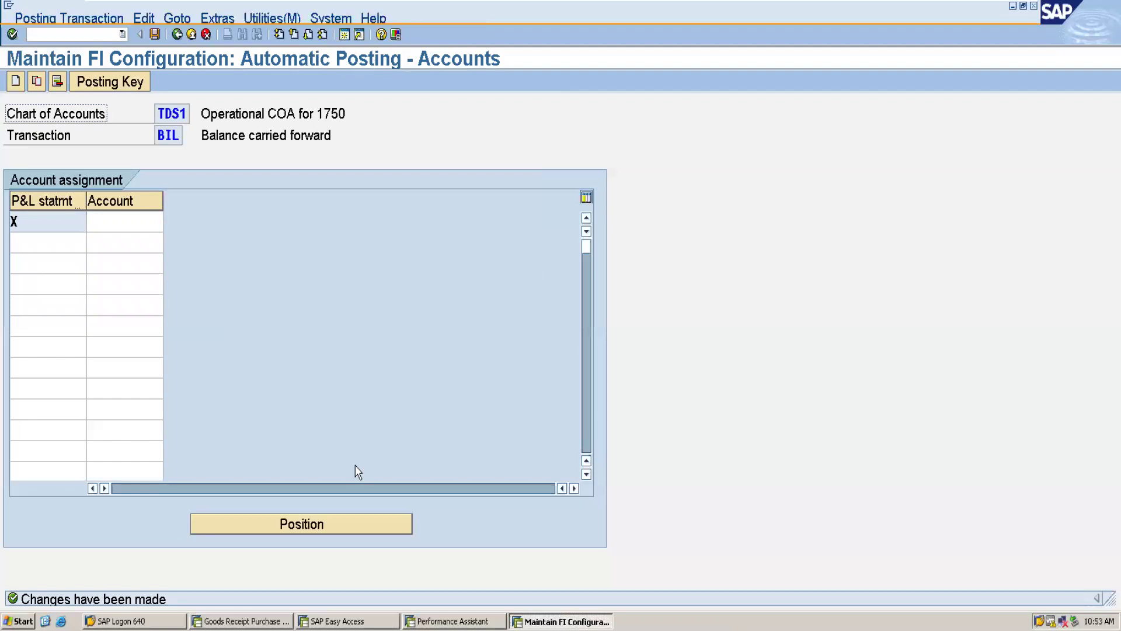
- Switch to the SAP Easy Access session, open transaction FS00, and start creating the prefilled G/L account in company code 1750
left_click(346, 621)
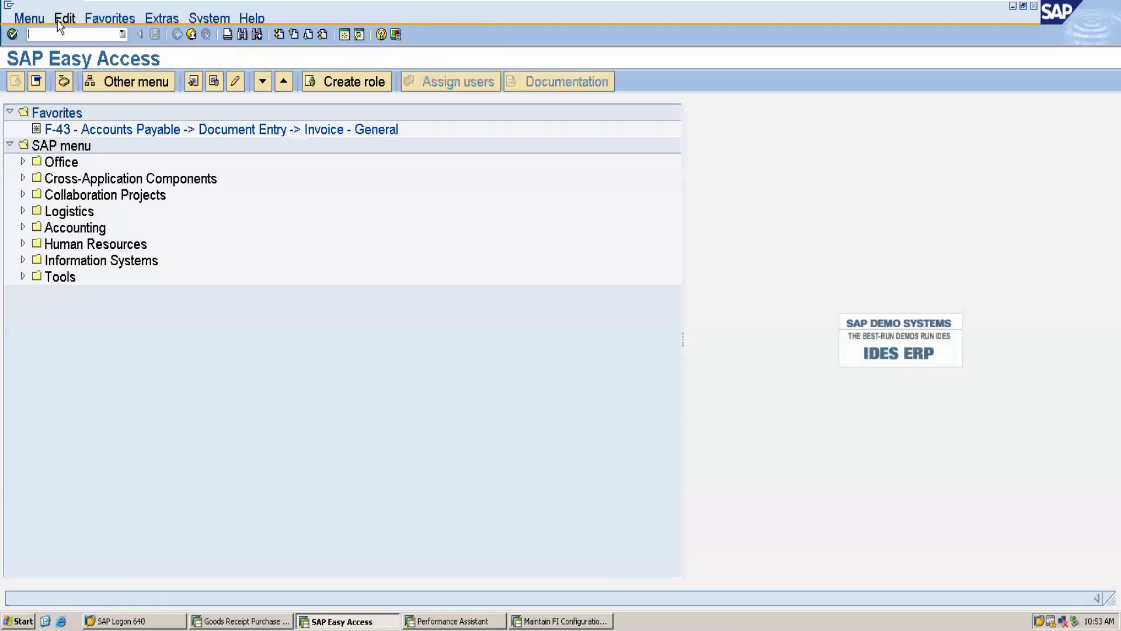
type("/NFS00")
key("Return")
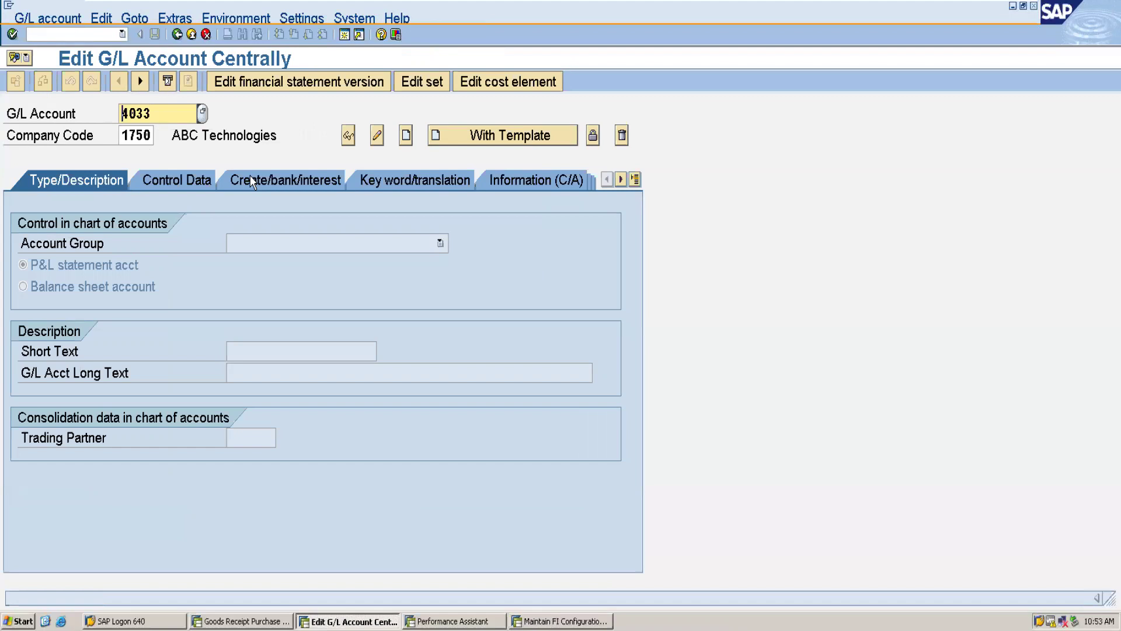
left_click(407, 135)
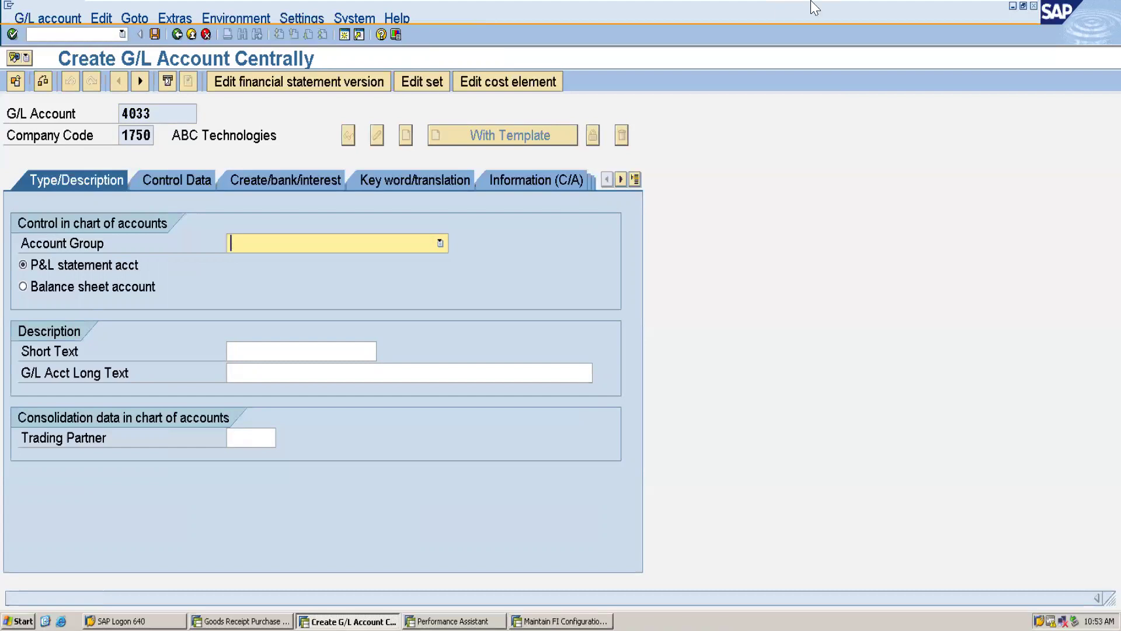
- Minimize the ECC DMO SERVER virtual machine to return to the Word document on the host
mouse_move(809, 6)
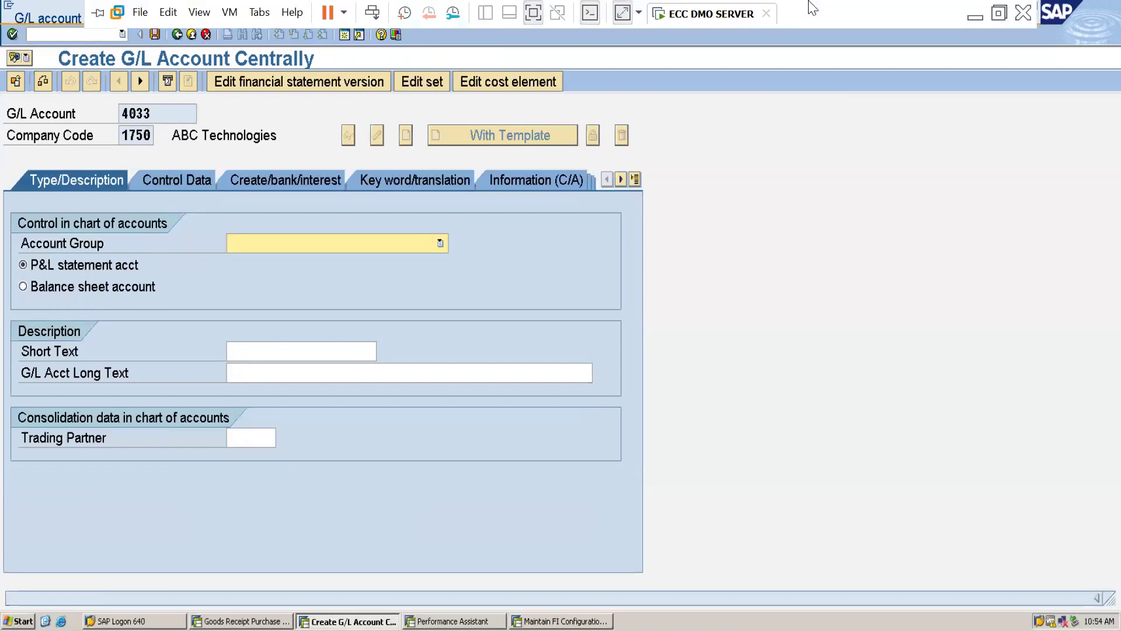
left_click(974, 18)
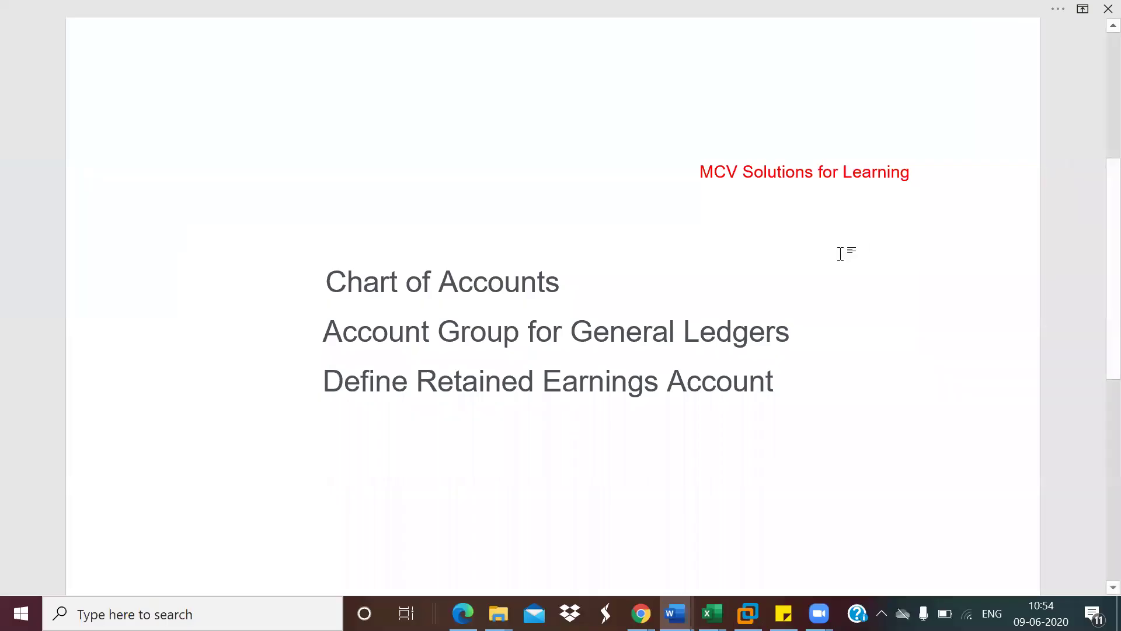